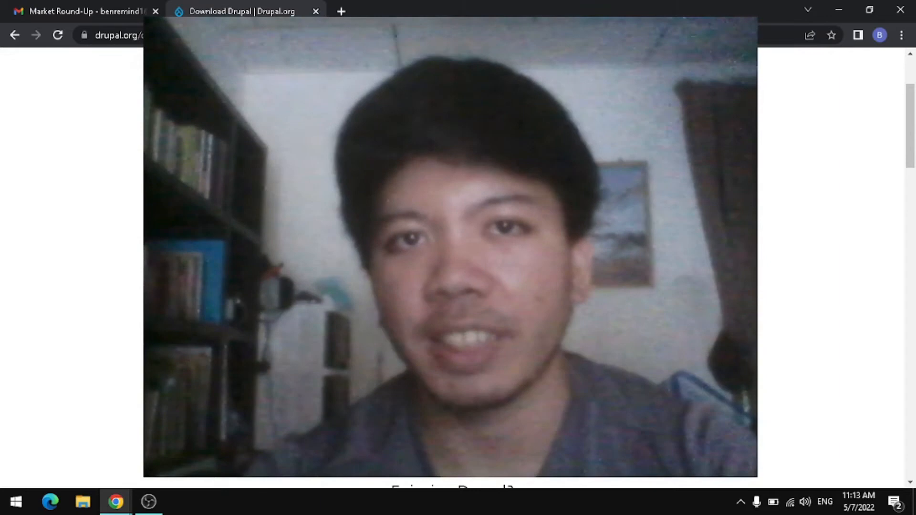
Step: Switch from Chrome to the OBS Studio window with Alt+Tab
{"action": "key", "text": "alt+Tab"}
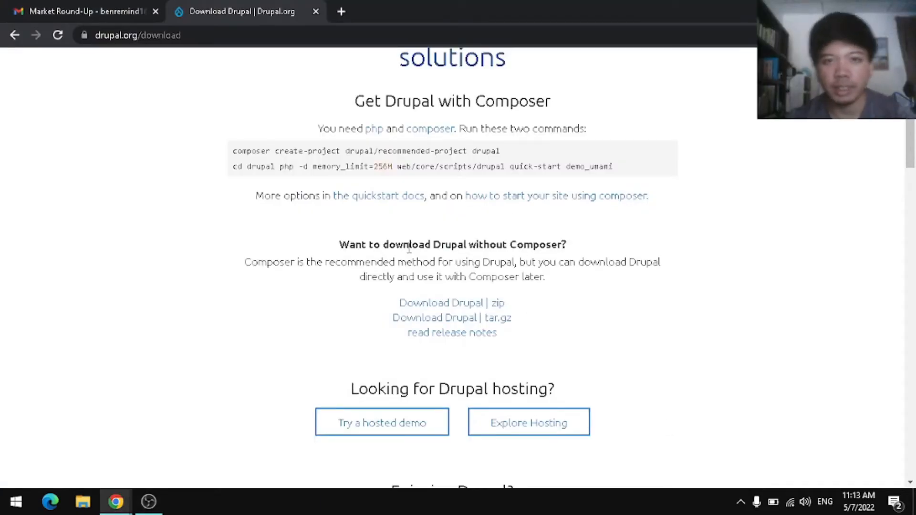
Step: Download the 32.9 MB drupal-9.4.1.zip from Drupal.org and show it on Chrome's Downloads page
{"action": "scroll", "coordinate": [406, 124], "scroll_direction": "up", "scroll_amount": 3}
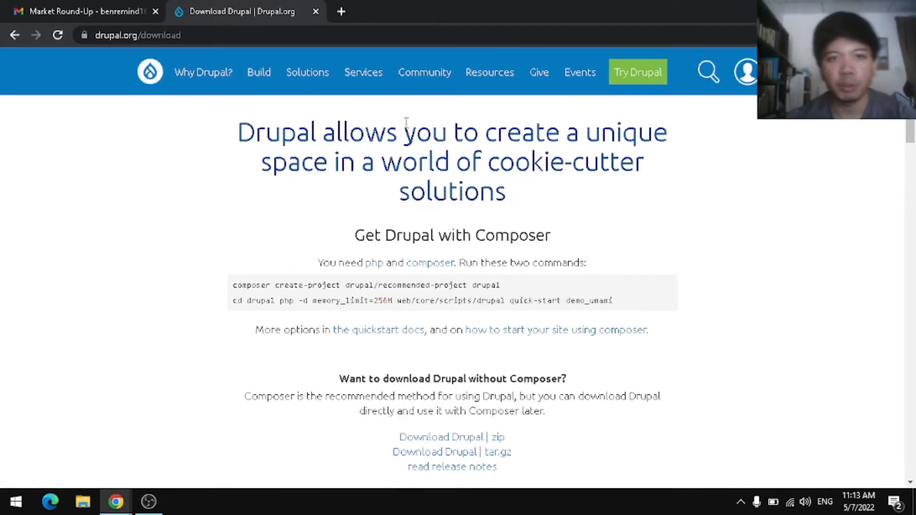
{"action": "left_click", "coordinate": [213, 37]}
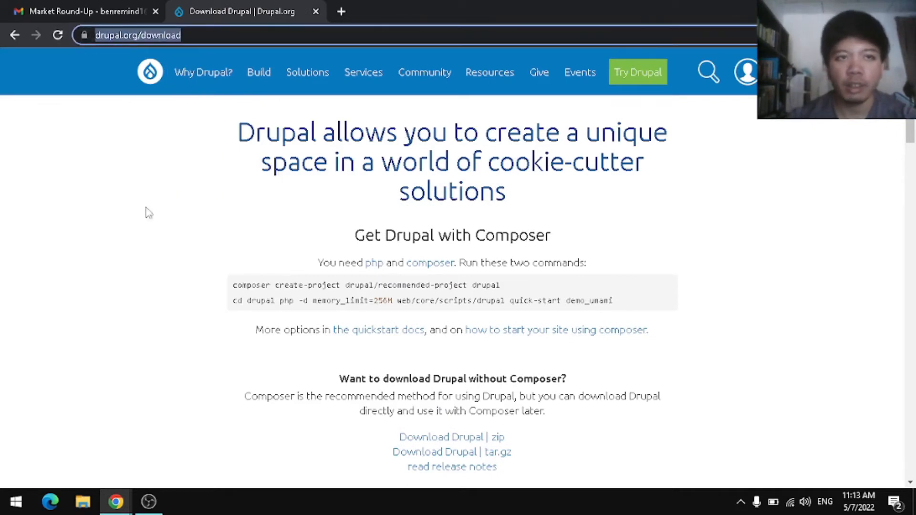
{"action": "left_click", "coordinate": [156, 238]}
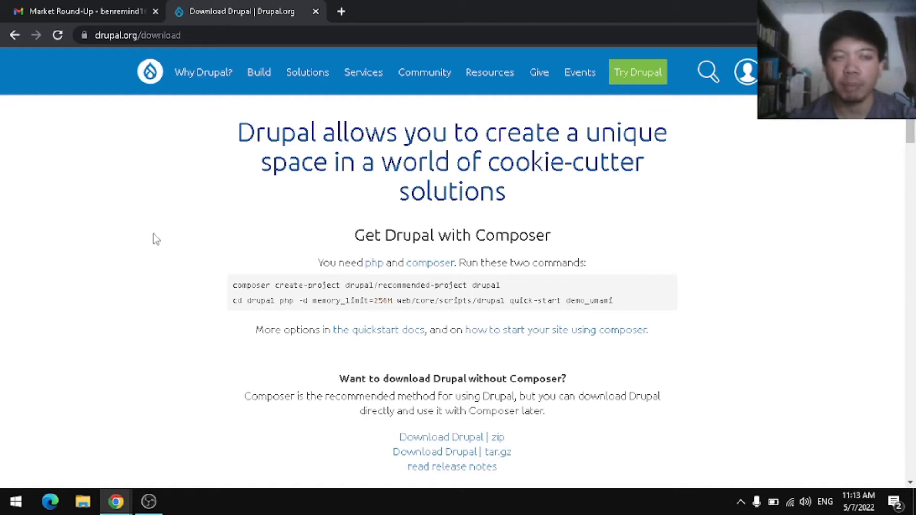
{"action": "scroll", "coordinate": [413, 248], "scroll_direction": "down", "scroll_amount": 4}
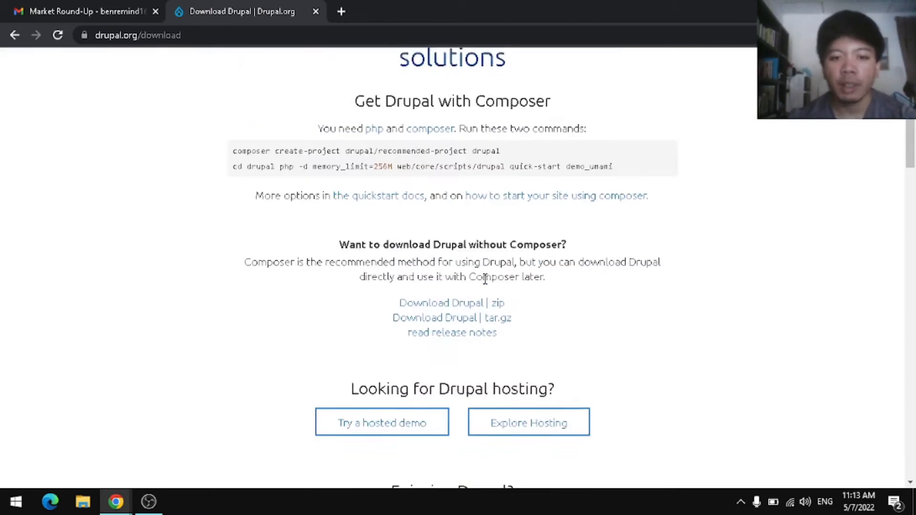
{"action": "left_click", "coordinate": [455, 238]}
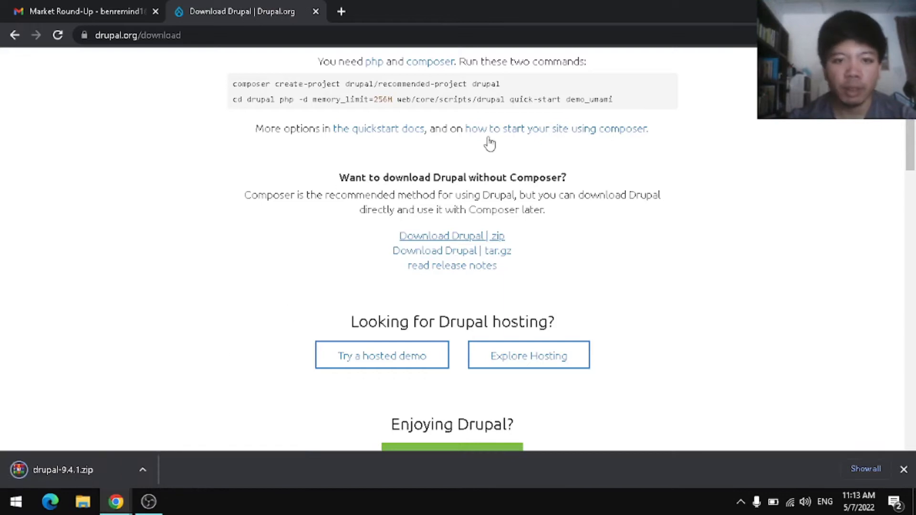
{"action": "left_click_drag", "start_coordinate": [335, 177], "coordinate": [593, 231]}
{"action": "left_click", "coordinate": [699, 281]}
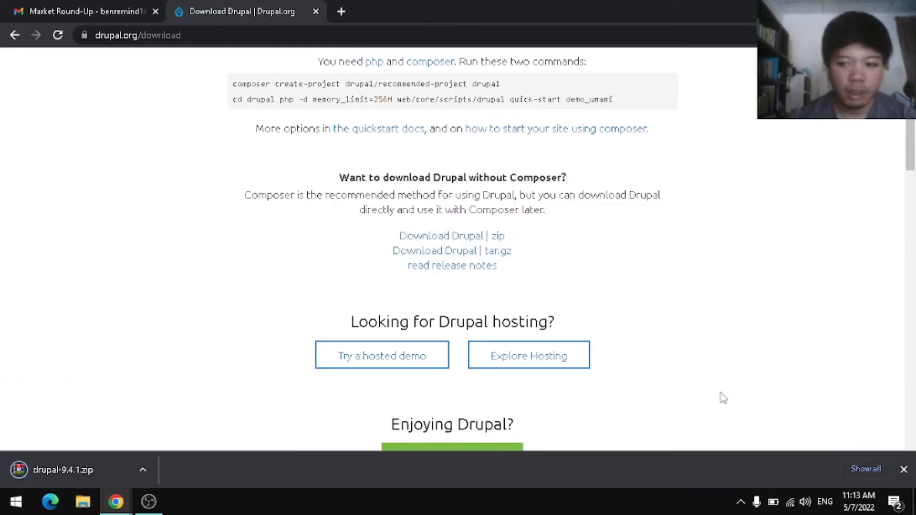
{"action": "left_click", "coordinate": [865, 470]}
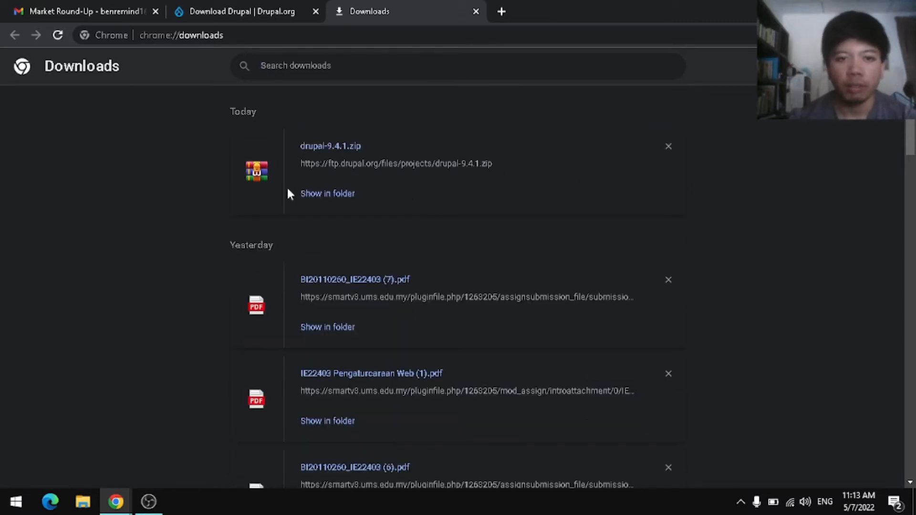
Step: Reveal the downloaded zip and browse This PC to GEMES (E:) > Xmpp > htdocs
{"action": "left_click", "coordinate": [339, 195]}
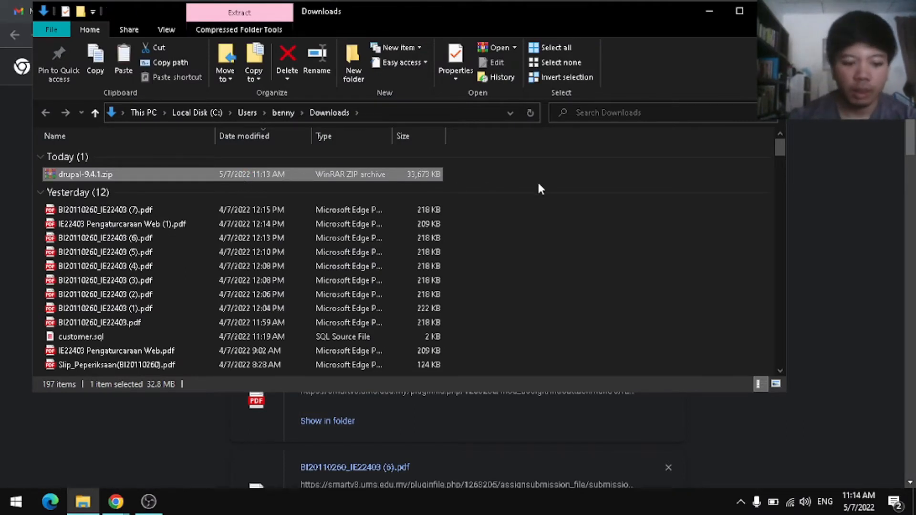
{"action": "key", "text": "super"}
{"action": "type", "text": "pc"}
{"action": "key", "text": "Return"}
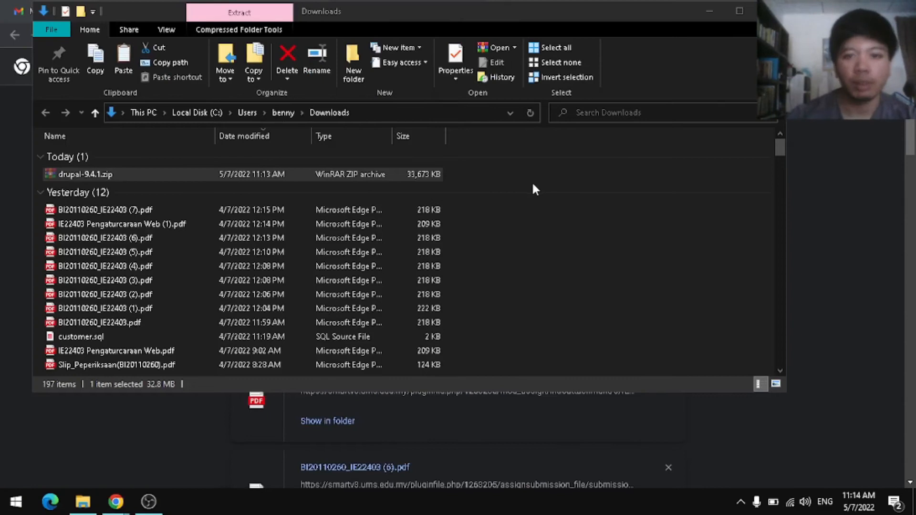
{"action": "double_click", "coordinate": [522, 271]}
{"action": "double_click", "coordinate": [191, 202]}
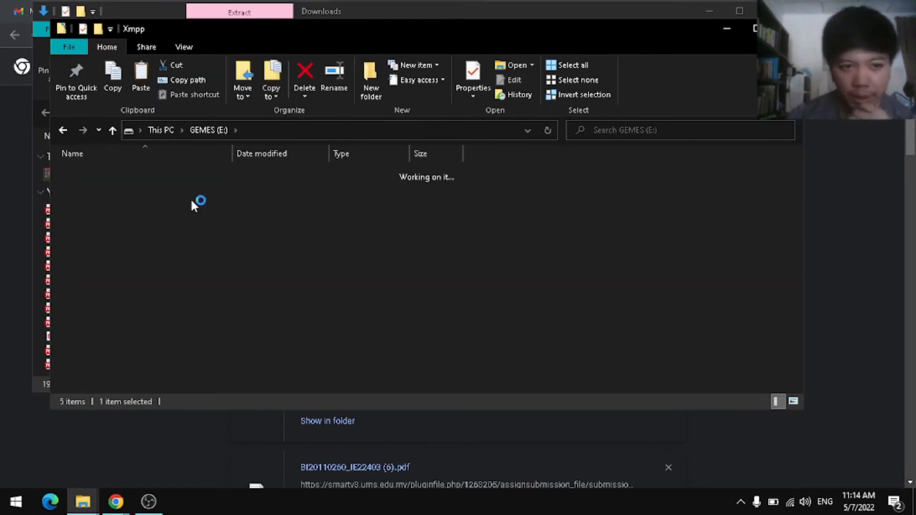
{"action": "double_click", "coordinate": [229, 244]}
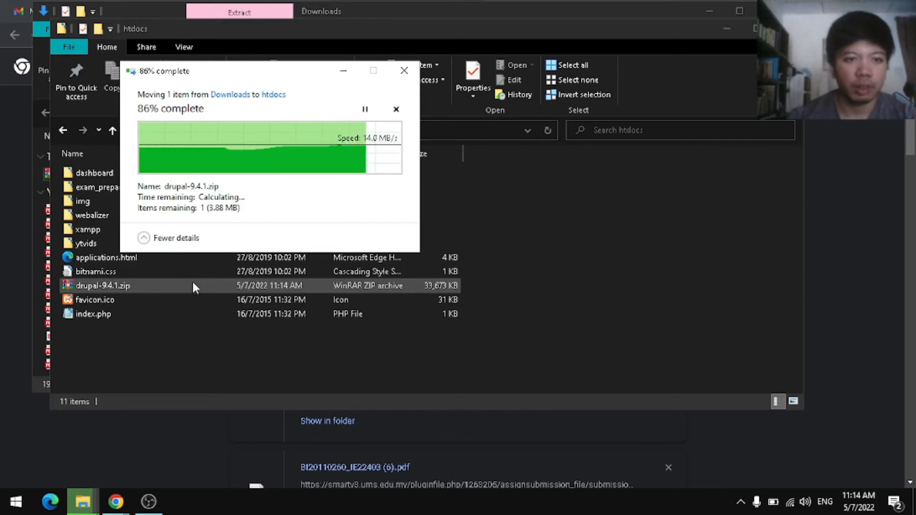
Step: Extract drupal-9.4.1.zip inside htdocs with Extract Here
{"action": "left_click", "coordinate": [203, 286]}
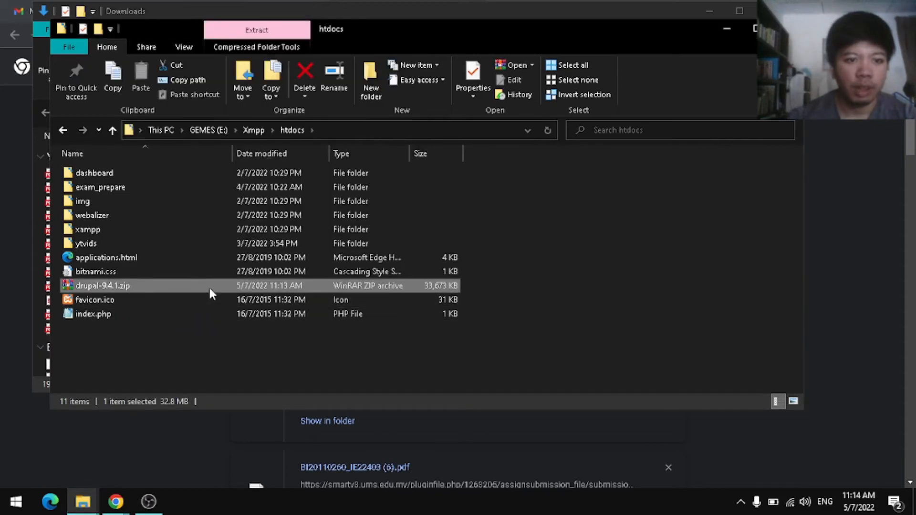
{"action": "right_click", "coordinate": [209, 287]}
{"action": "mouse_move", "coordinate": [304, 177]}
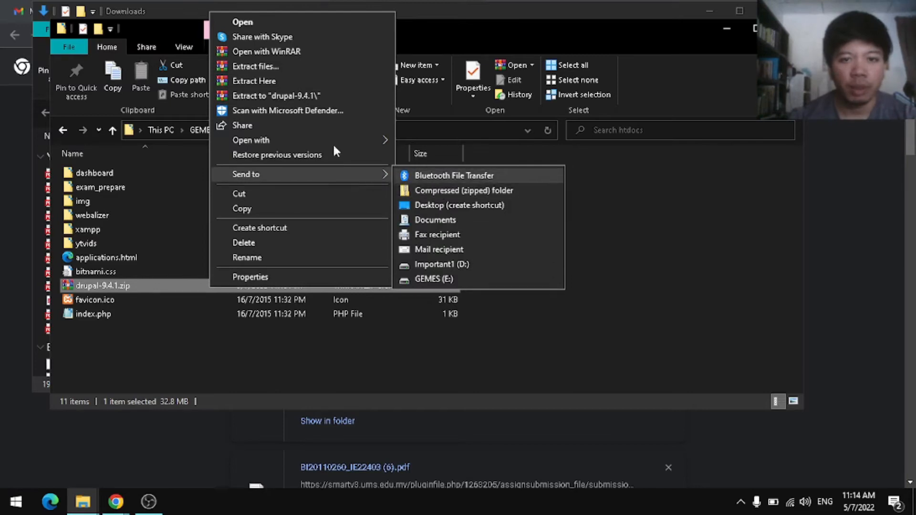
{"action": "left_click", "coordinate": [275, 82]}
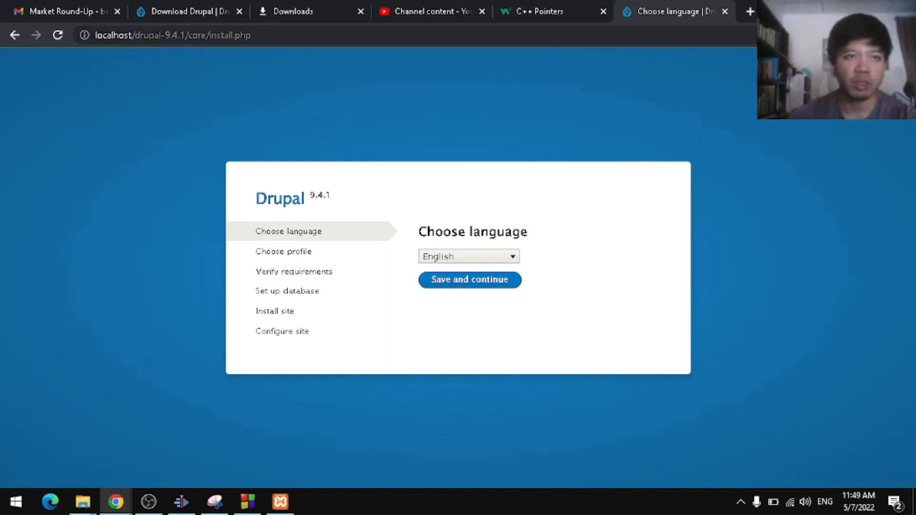
{"action": "key", "text": "alt+Tab"}
{"action": "key", "text": "alt+Tab"}
{"action": "key", "text": "alt+Tab"}
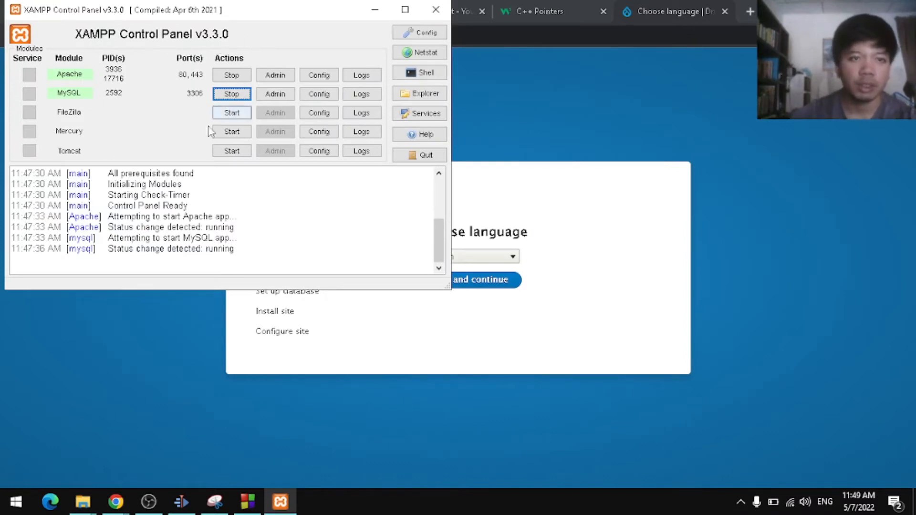
{"action": "key", "text": "alt+Tab"}
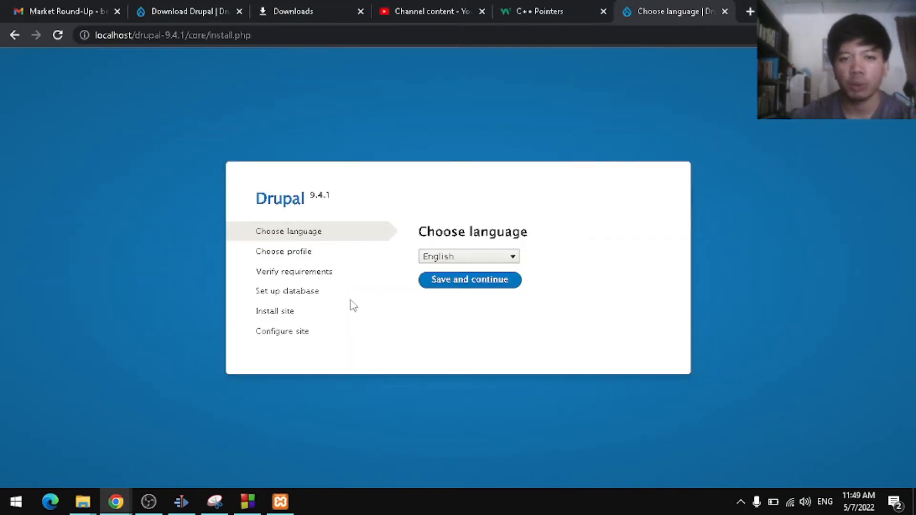
{"action": "left_click", "coordinate": [186, 38]}
{"action": "left_click", "coordinate": [186, 38]}
{"action": "left_click_drag", "start_coordinate": [304, 45], "coordinate": [138, 38]}
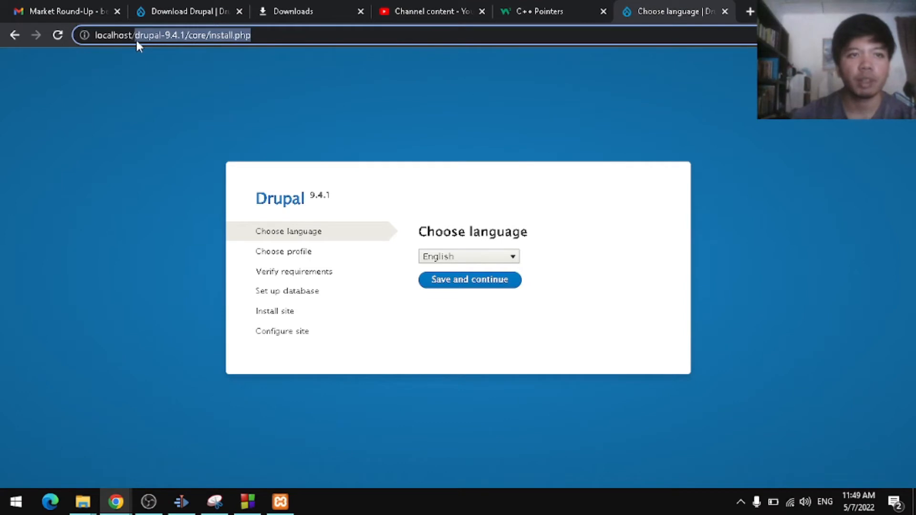
{"action": "key", "text": "Right"}
{"action": "key", "text": "BackSpace"}
{"action": "key", "text": "BackSpace"}
{"action": "key", "text": "BackSpace"}
{"action": "key", "text": "BackSpace"}
{"action": "key", "text": "BackSpace"}
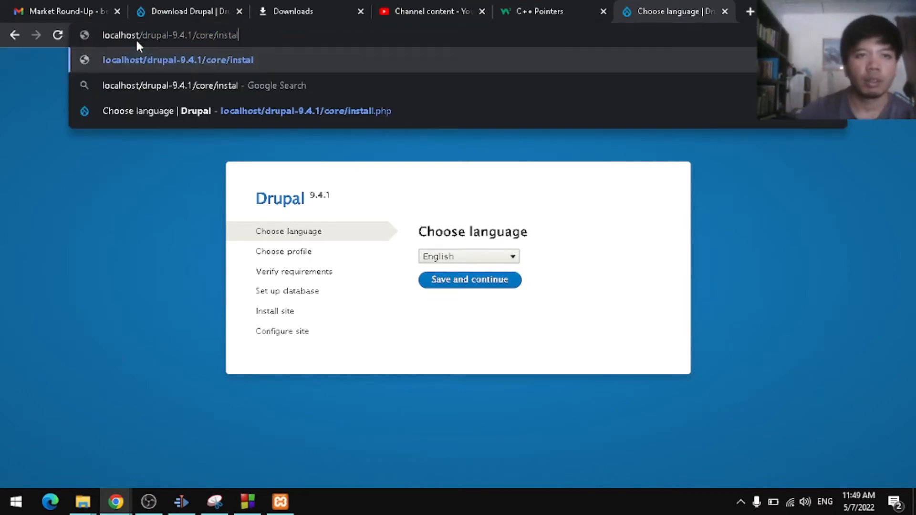
{"action": "key", "text": "BackSpace"}
{"action": "key", "text": "BackSpace"}
{"action": "key", "text": "BackSpace"}
{"action": "key", "text": "BackSpace"}
{"action": "key", "text": "BackSpace"}
{"action": "key", "text": "BackSpace"}
{"action": "key", "text": "BackSpace"}
{"action": "key", "text": "BackSpace"}
{"action": "key", "text": "BackSpace"}
{"action": "key", "text": "BackSpace"}
{"action": "key", "text": "BackSpace"}
{"action": "key", "text": "BackSpace"}
{"action": "key", "text": "alt+Tab"}
{"action": "key", "text": "alt+Tab"}
{"action": "key", "text": "alt+Tab"}
{"action": "key", "text": "alt+Tab"}
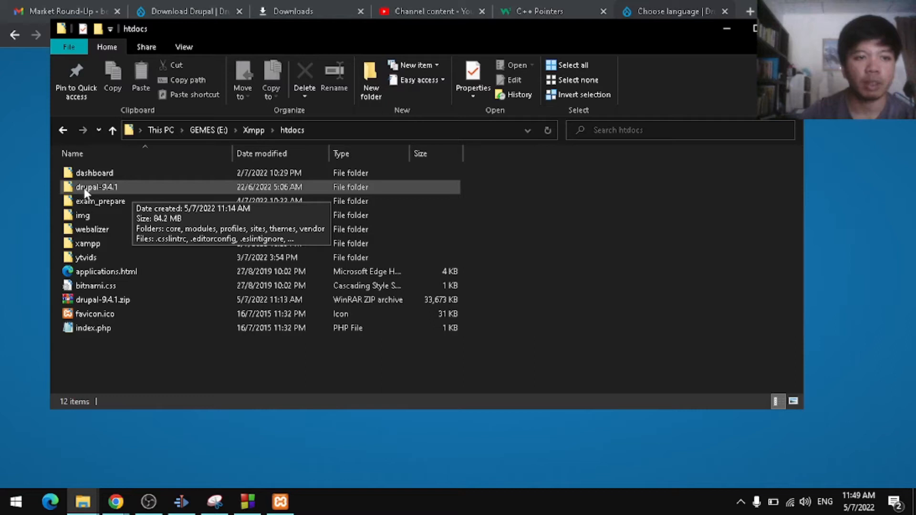
{"action": "left_click", "coordinate": [109, 189]}
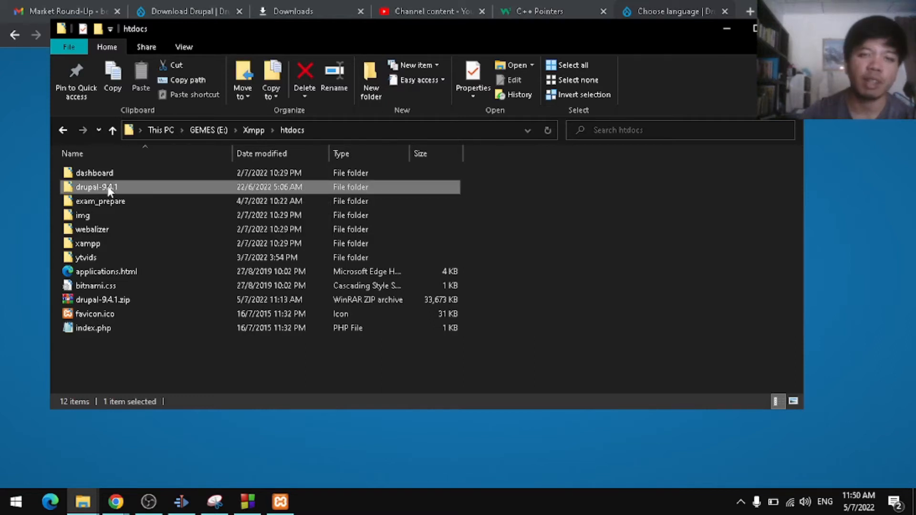
{"action": "key", "text": "alt+Tab"}
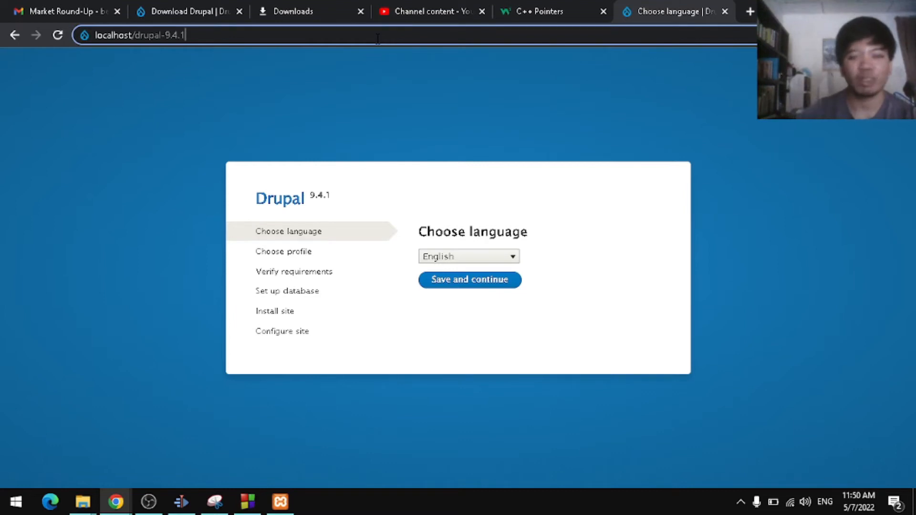
{"action": "key", "text": "Return"}
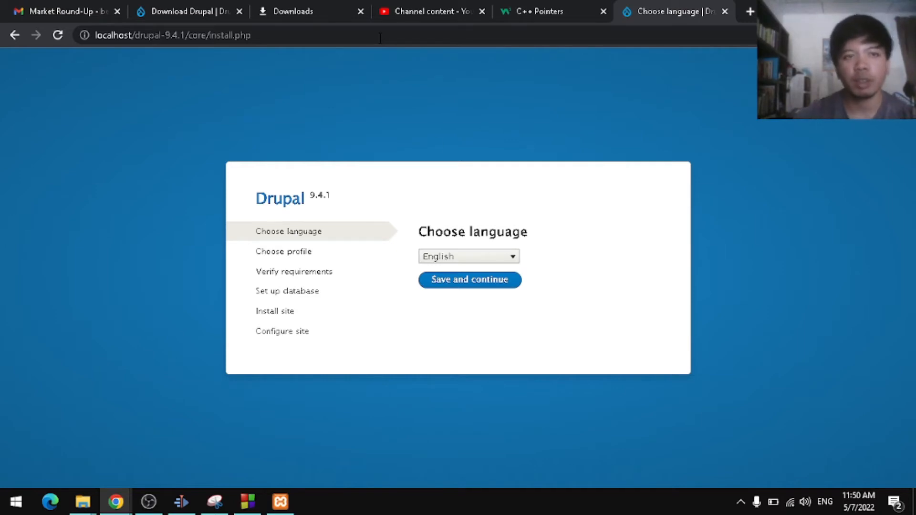
{"action": "key", "text": "alt+Tab"}
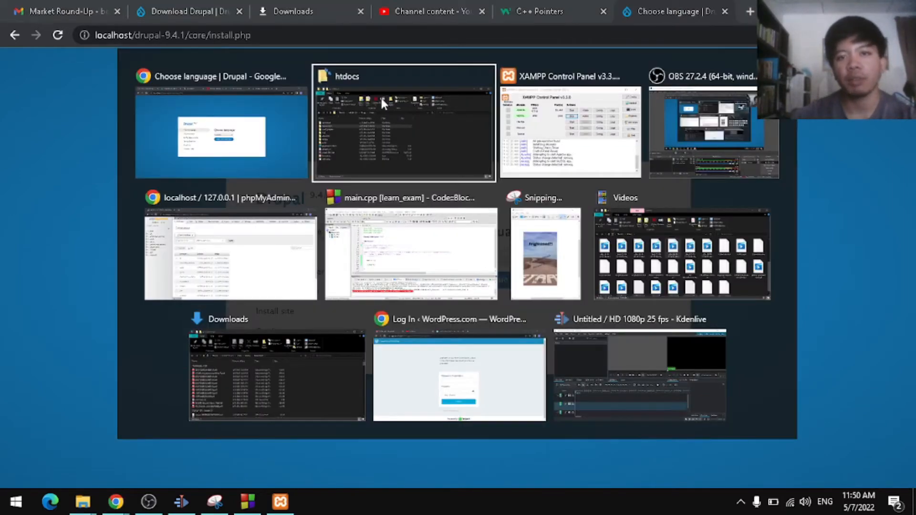
Step: Create an empty database named drupal in phpMyAdmin, then return to the Drupal installer
{"action": "left_click", "coordinate": [283, 226]}
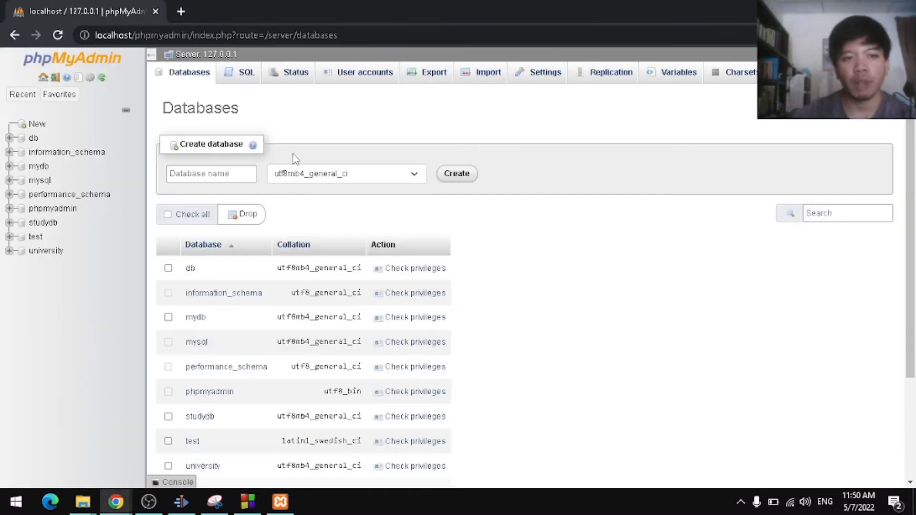
{"action": "left_click", "coordinate": [205, 173]}
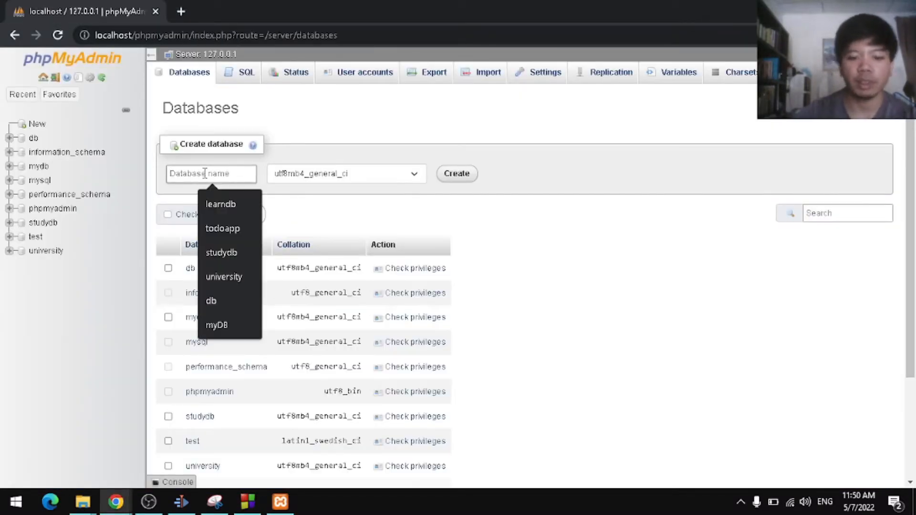
{"action": "type", "text": "drupal"}
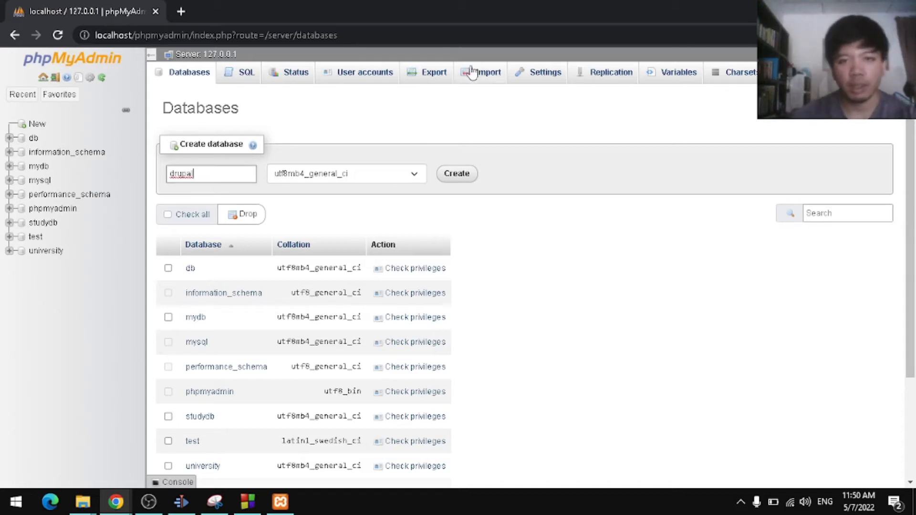
{"action": "left_click", "coordinate": [461, 175]}
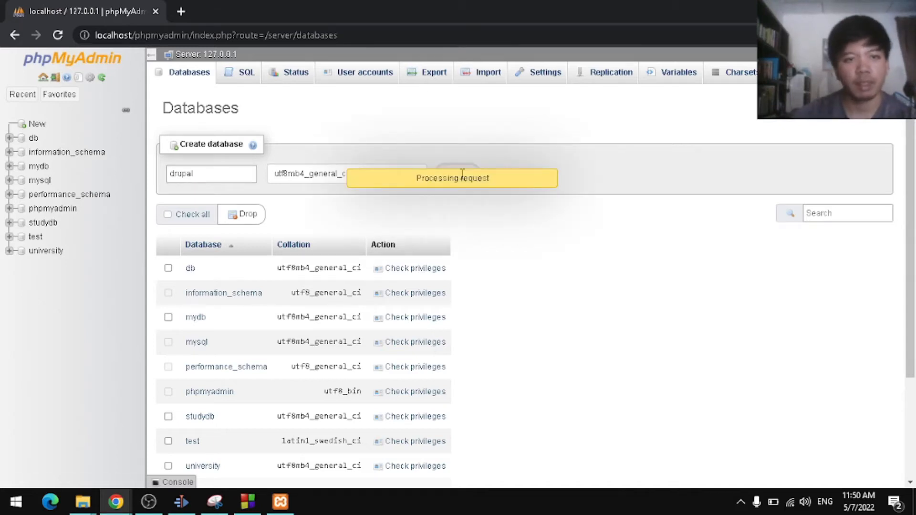
{"action": "key", "text": "alt+Tab"}
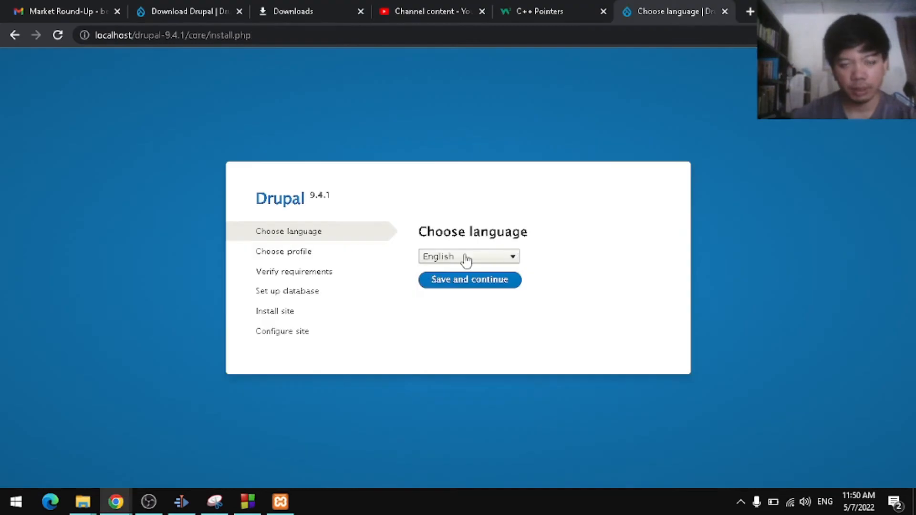
Step: Accept English as the installer language and the Standard installation profile
{"action": "left_click", "coordinate": [465, 258]}
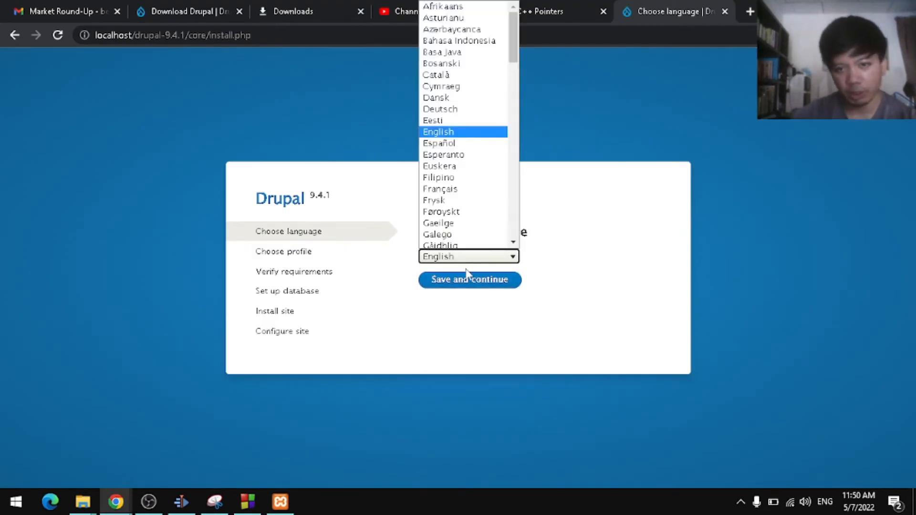
{"action": "left_click", "coordinate": [474, 260]}
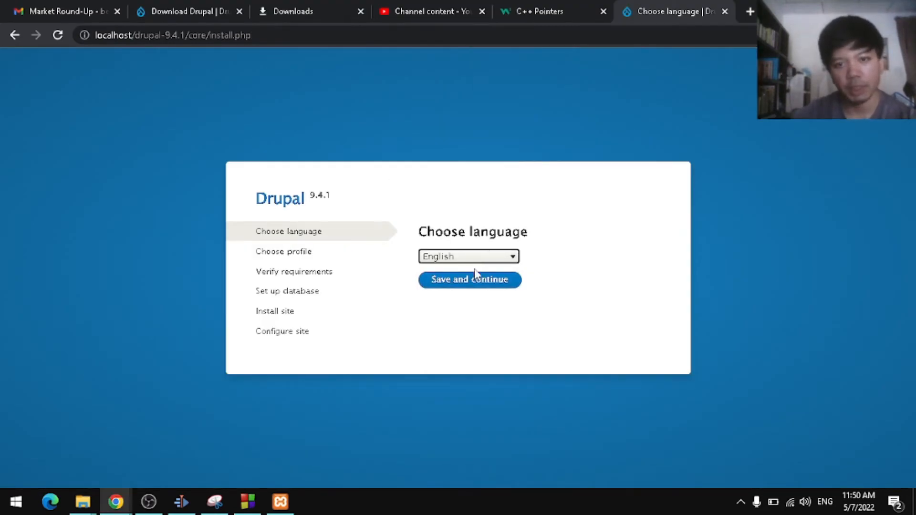
{"action": "left_click", "coordinate": [473, 285]}
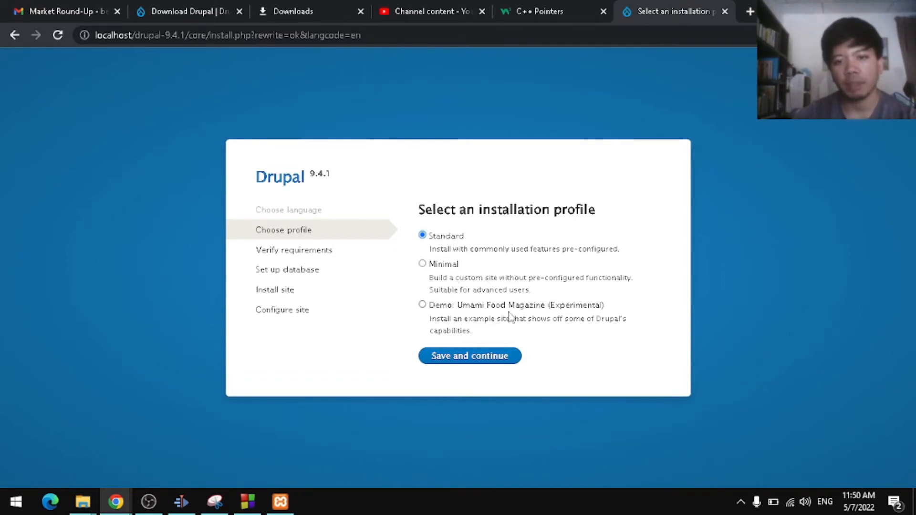
{"action": "left_click", "coordinate": [485, 362]}
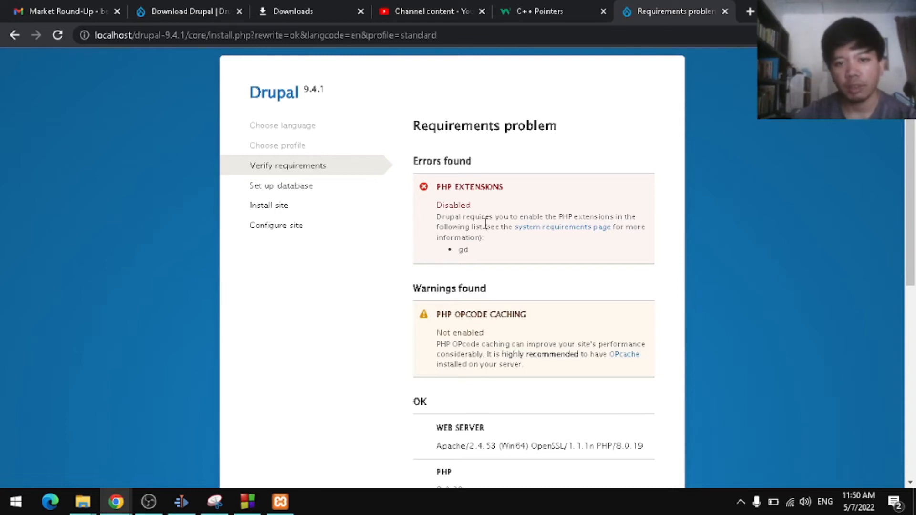
Step: Review the requirements problems and rerun the check with 'try again'
{"action": "scroll", "coordinate": [510, 266], "scroll_direction": "down", "scroll_amount": 3}
{"action": "scroll", "coordinate": [510, 264], "scroll_direction": "down", "scroll_amount": 4}
{"action": "scroll", "coordinate": [511, 269], "scroll_direction": "up", "scroll_amount": 4}
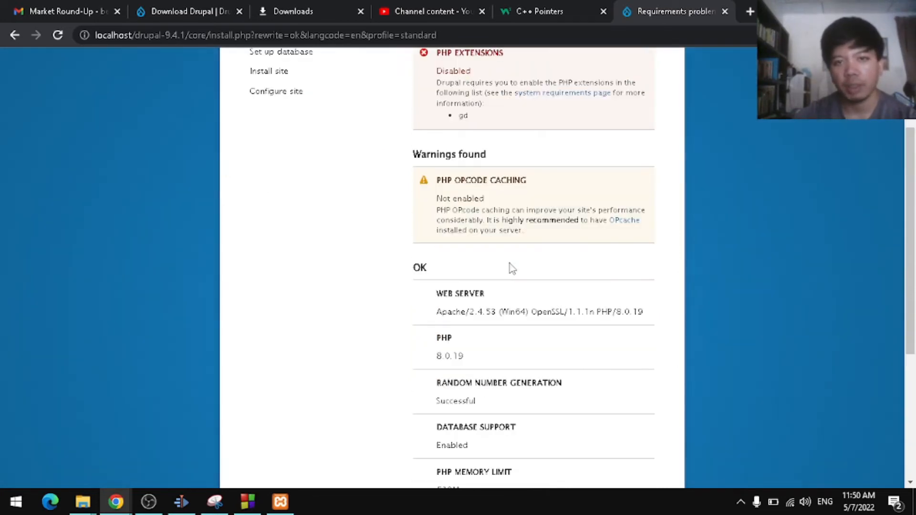
{"action": "scroll", "coordinate": [510, 264], "scroll_direction": "down", "scroll_amount": 5}
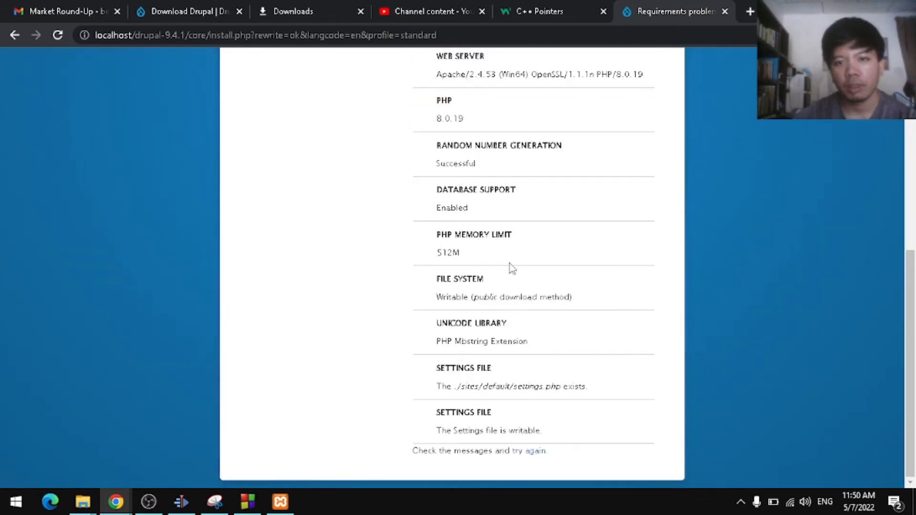
{"action": "left_click", "coordinate": [537, 451]}
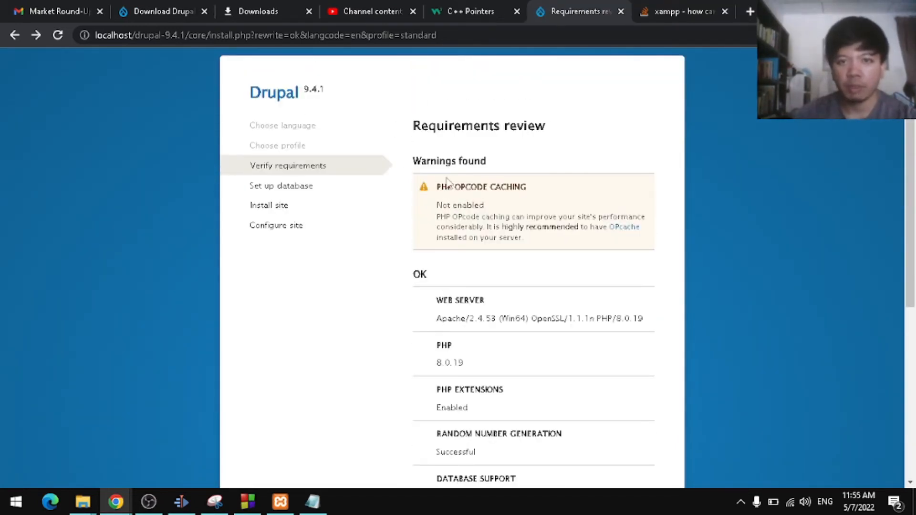
Step: Confirm php.ini in Notepad has extension=gd uncommented, then return to the requirements page
{"action": "key", "text": "alt+Tab"}
{"action": "key", "text": "alt+Tab"}
{"action": "key", "text": "alt+Tab"}
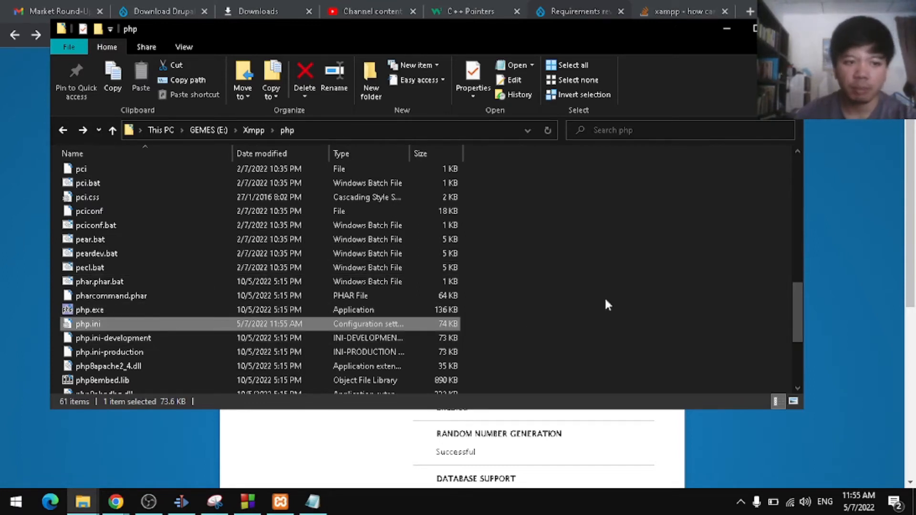
{"action": "key", "text": "alt+Tab"}
{"action": "key", "text": "alt+Tab"}
{"action": "key", "text": "alt+Tab"}
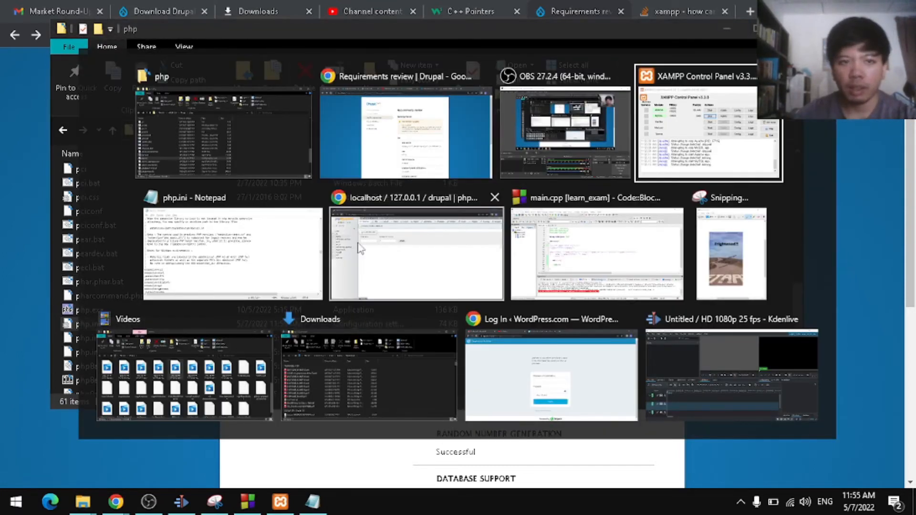
{"action": "left_click", "coordinate": [211, 258], "text": "alt"}
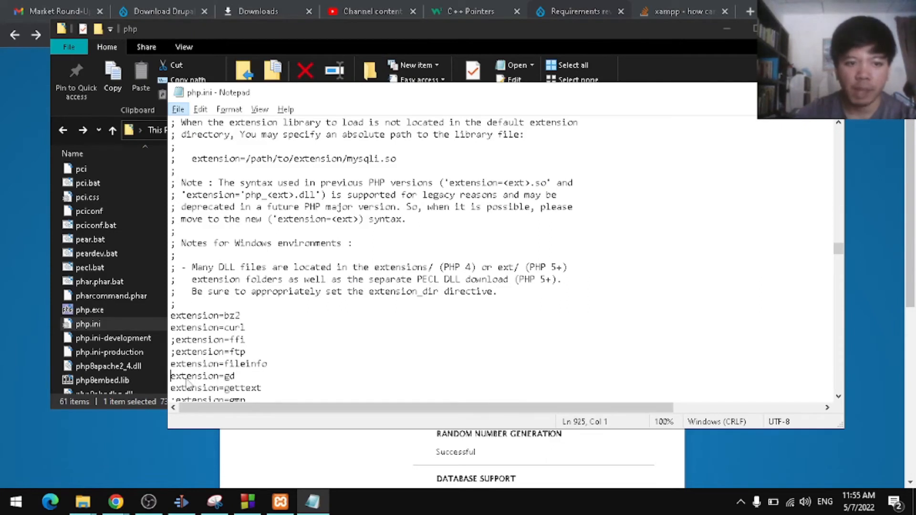
{"action": "left_click_drag", "start_coordinate": [171, 377], "coordinate": [236, 377]}
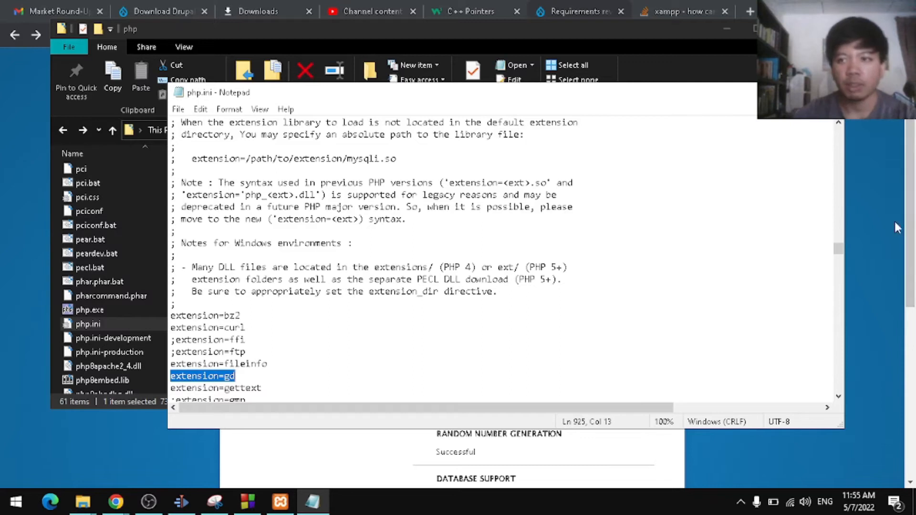
{"action": "key", "text": "alt+Tab"}
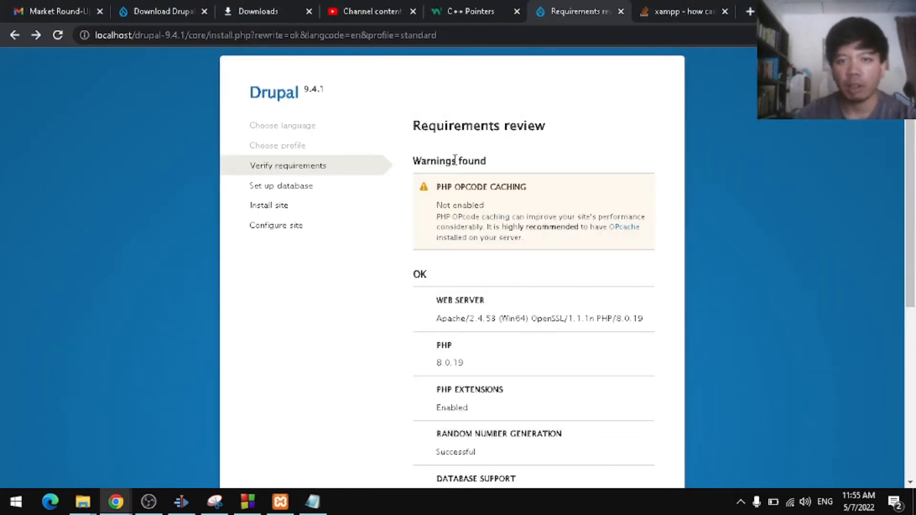
Step: Proceed past the remaining OPcache warning with 'continue anyway'
{"action": "left_click_drag", "start_coordinate": [407, 148], "coordinate": [522, 147]}
{"action": "scroll", "coordinate": [530, 238], "scroll_direction": "down", "scroll_amount": 4}
{"action": "scroll", "coordinate": [530, 237], "scroll_direction": "down", "scroll_amount": 2}
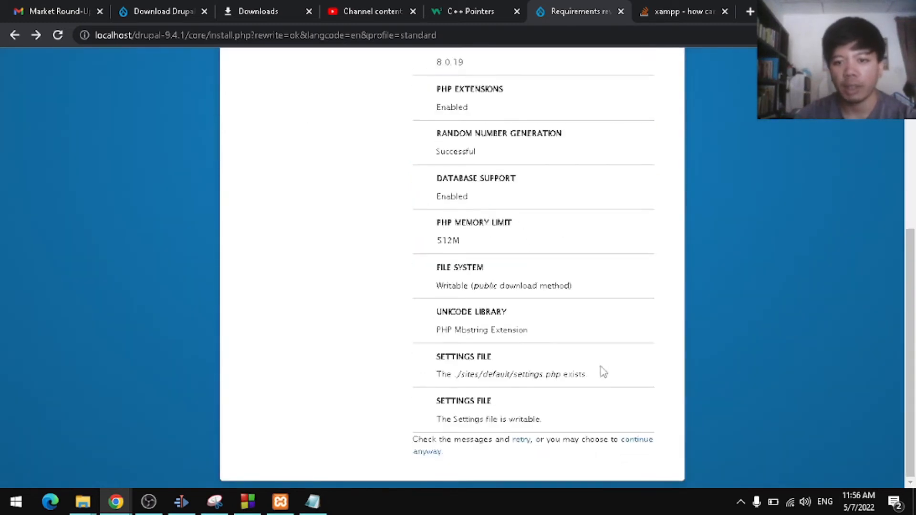
{"action": "left_click", "coordinate": [637, 440]}
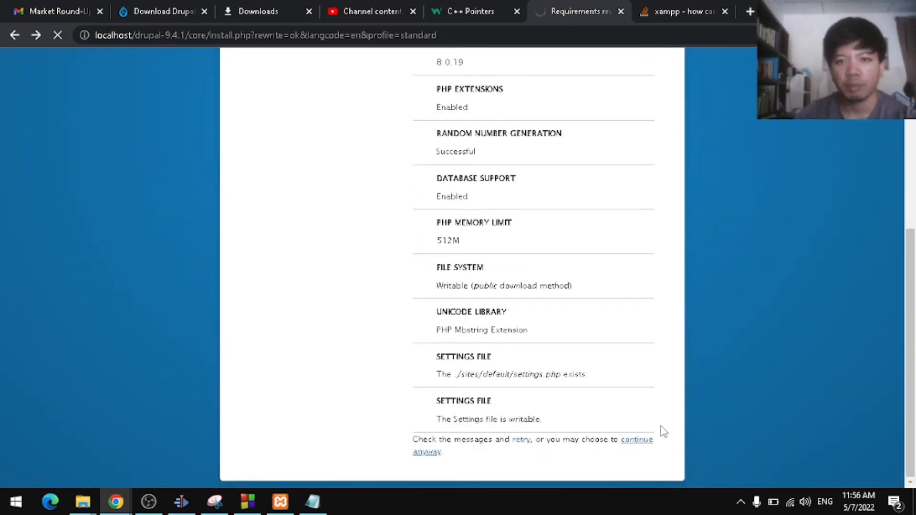
Step: Enter database name drupal and username root, submit, and wait for installation to finish
{"action": "left_click", "coordinate": [489, 265]}
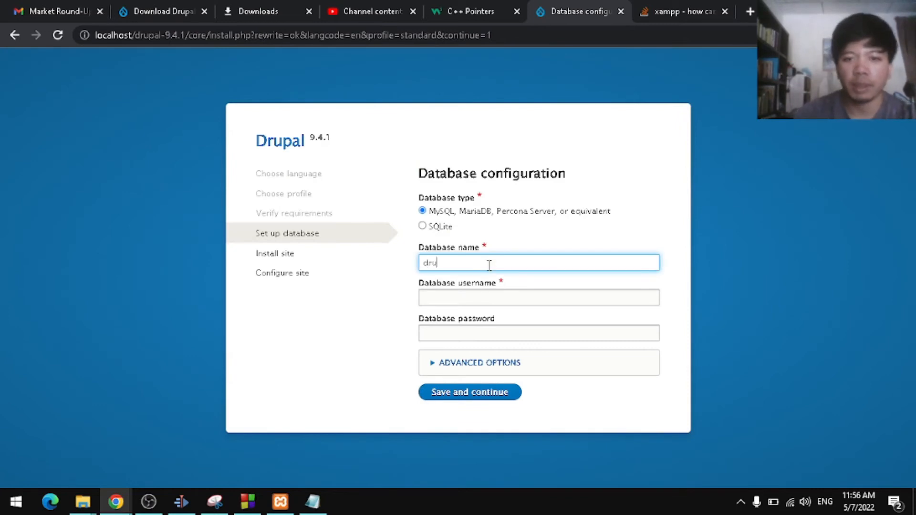
{"action": "type", "text": "drupal"}
{"action": "left_click", "coordinate": [460, 295]}
{"action": "type", "text": "rooot"}
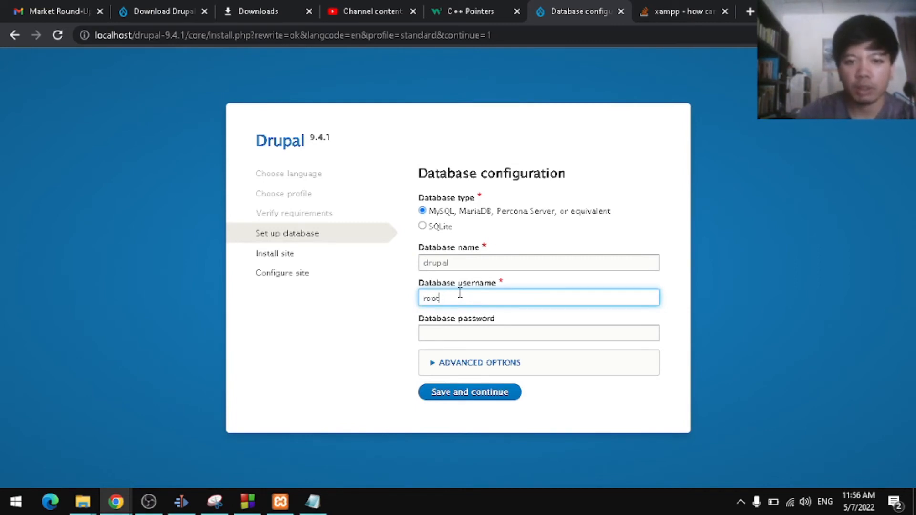
{"action": "left_click", "coordinate": [458, 393]}
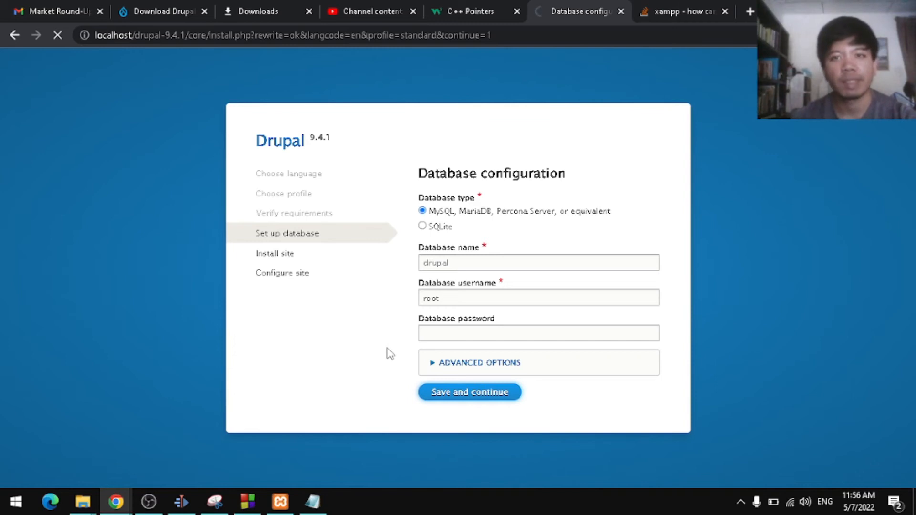
{"action": "key", "text": "alt+Tab"}
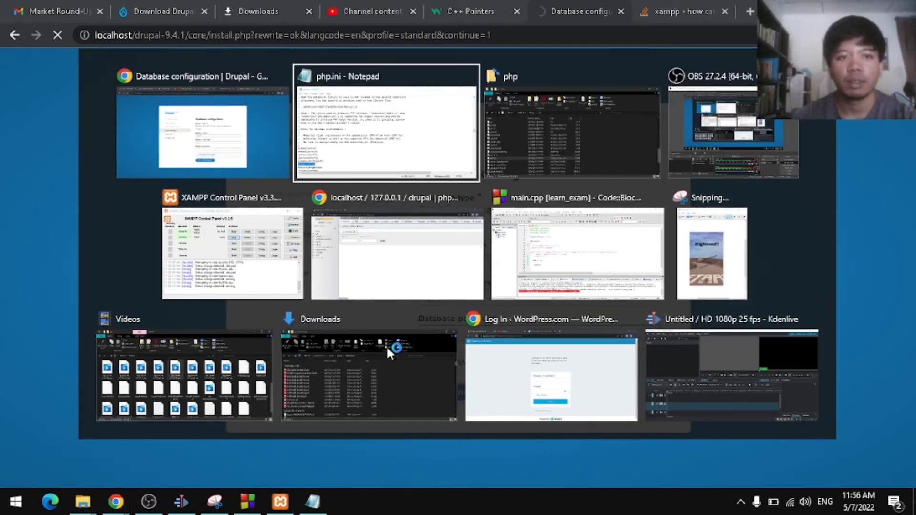
{"action": "key", "text": "Tab"}
{"action": "key", "text": "Tab"}
{"action": "key", "text": "Tab"}
{"action": "key", "text": "Tab"}
{"action": "key", "text": "Tab"}
{"action": "key", "text": "Tab"}
{"action": "key", "text": "Tab"}
{"action": "key", "text": "Tab"}
{"action": "key", "text": "Tab"}
{"action": "key", "text": "Tab"}
{"action": "key", "text": "Tab"}
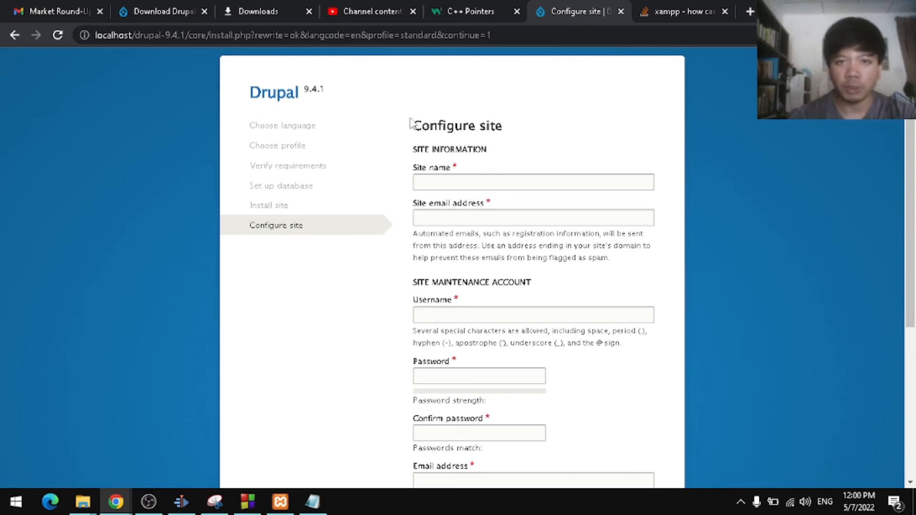
Step: Enter rdMap as the site name and fill in the site e-mail address
{"action": "scroll", "coordinate": [470, 171], "scroll_direction": "down", "scroll_amount": 1}
{"action": "scroll", "coordinate": [470, 171], "scroll_direction": "down", "scroll_amount": 3}
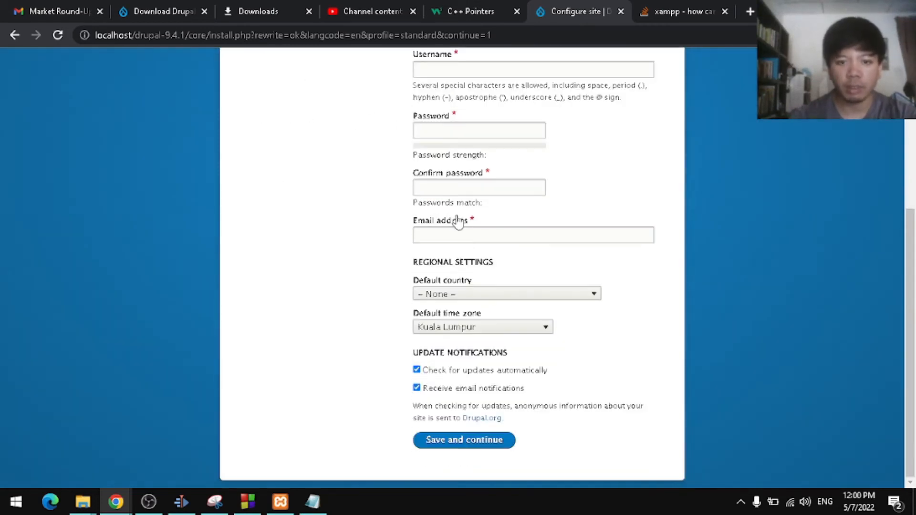
{"action": "scroll", "coordinate": [513, 336], "scroll_direction": "up", "scroll_amount": 4}
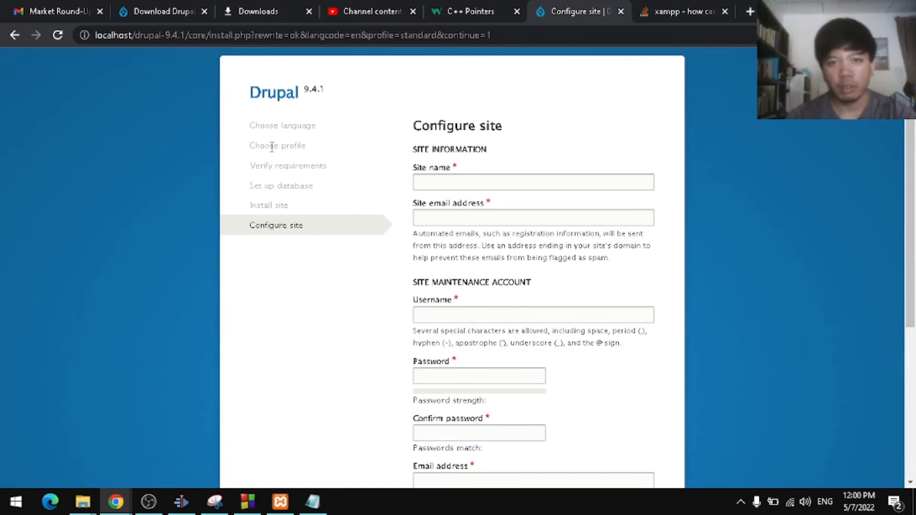
{"action": "left_click", "coordinate": [514, 179]}
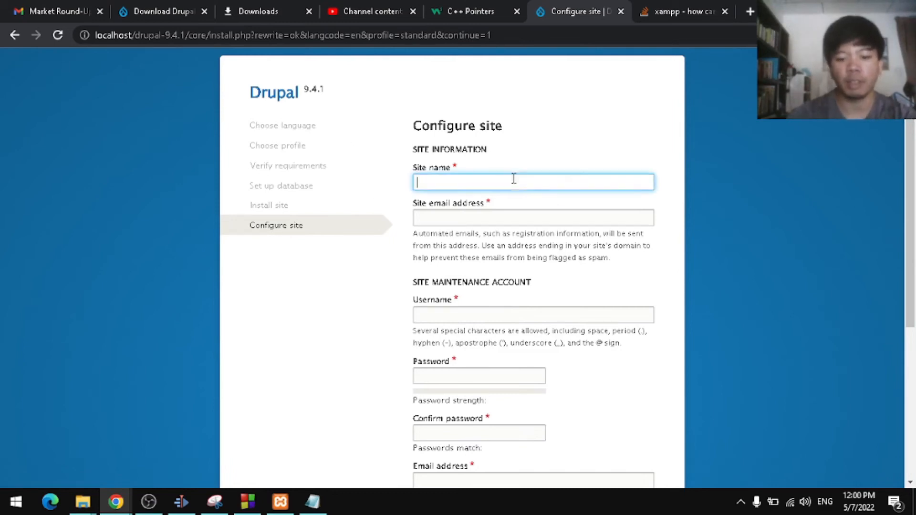
{"action": "type", "text": "rdMap"}
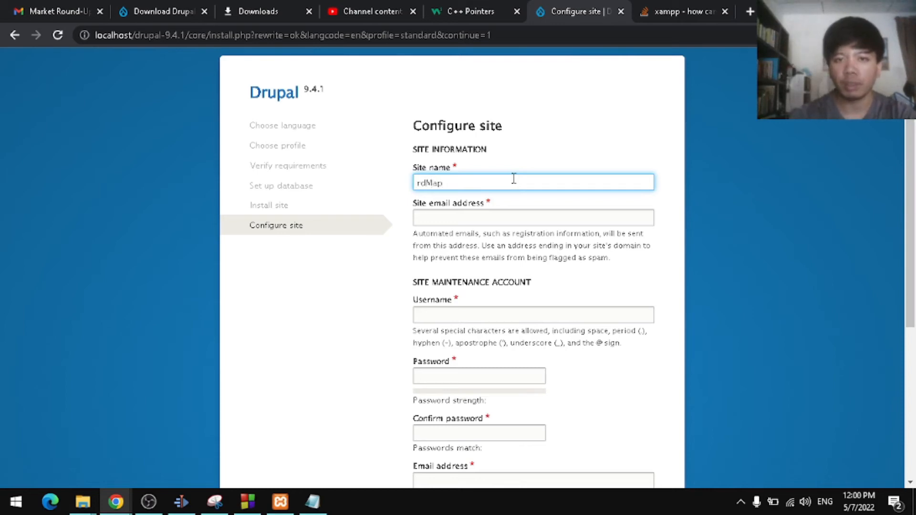
{"action": "left_click", "coordinate": [521, 214]}
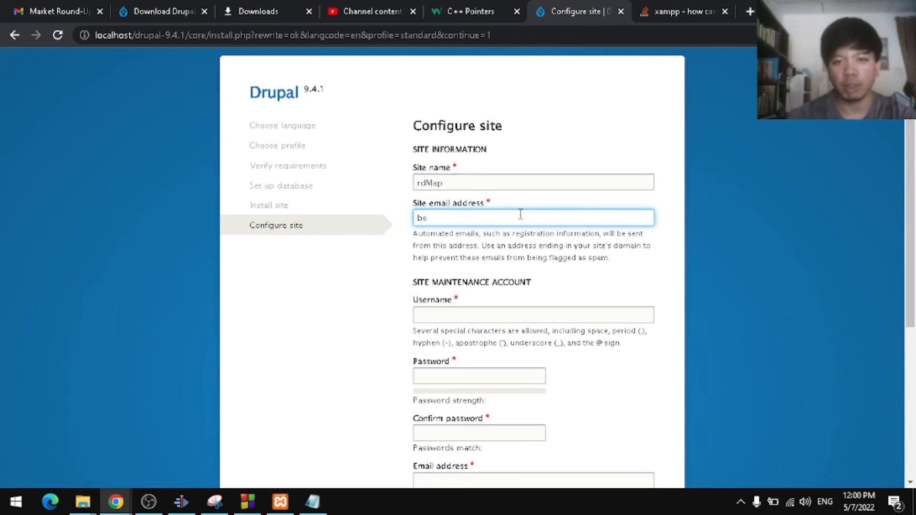
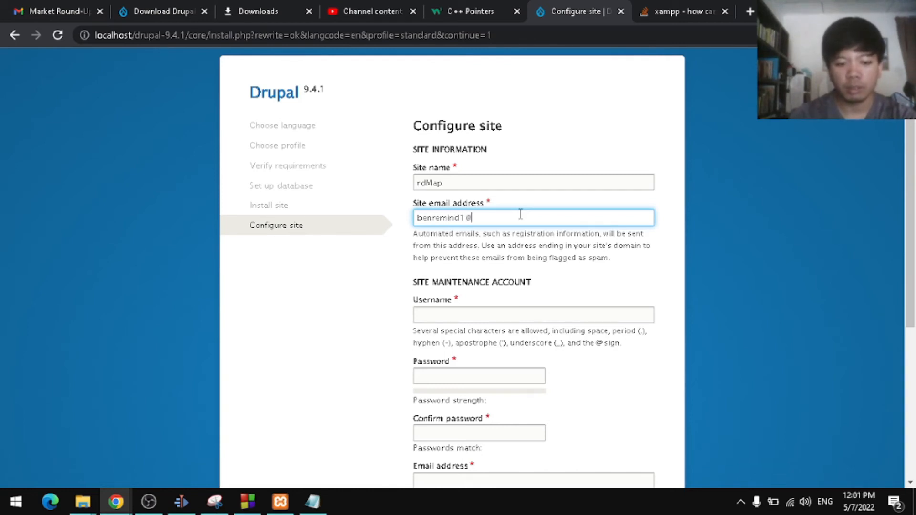
Step: Fill in the maintenance account username, password and confirmation, then submit the configuration
{"action": "scroll", "coordinate": [520, 215], "scroll_direction": "down", "scroll_amount": 5}
{"action": "left_click", "coordinate": [475, 68]}
{"action": "type", "text": "bremi"}
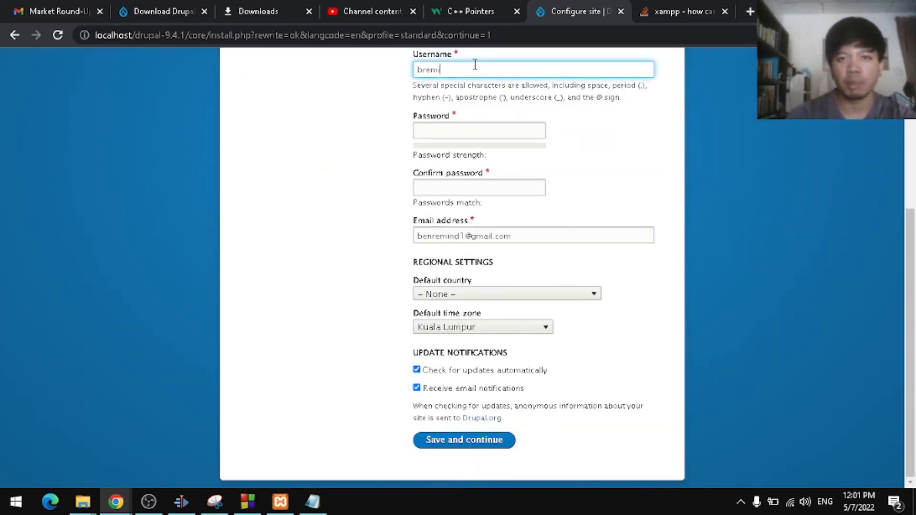
{"action": "type", "text": "n1"}
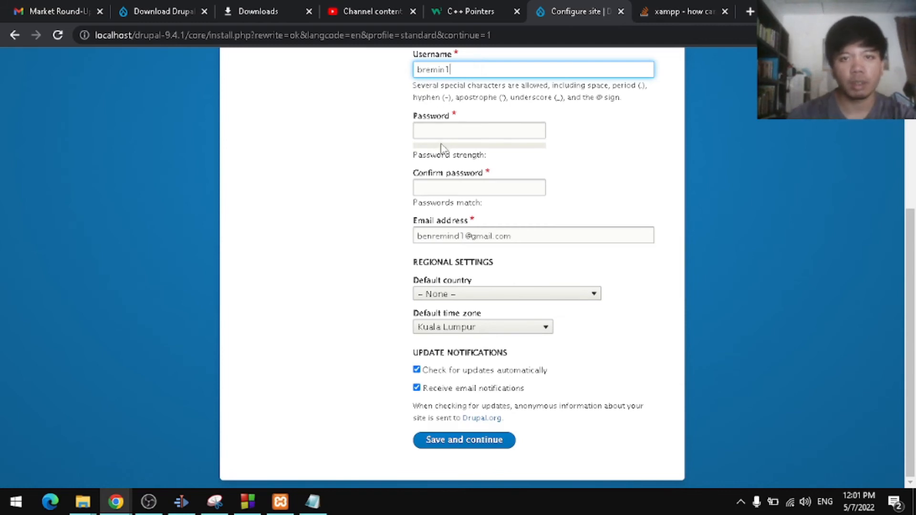
{"action": "left_click", "coordinate": [466, 133]}
{"action": "type", "text": "12"}
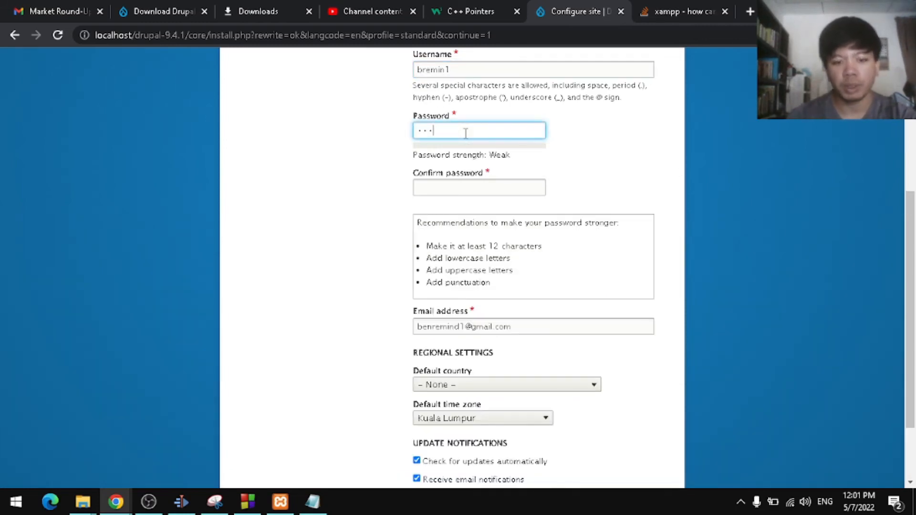
{"action": "type", "text": "•••••••"}
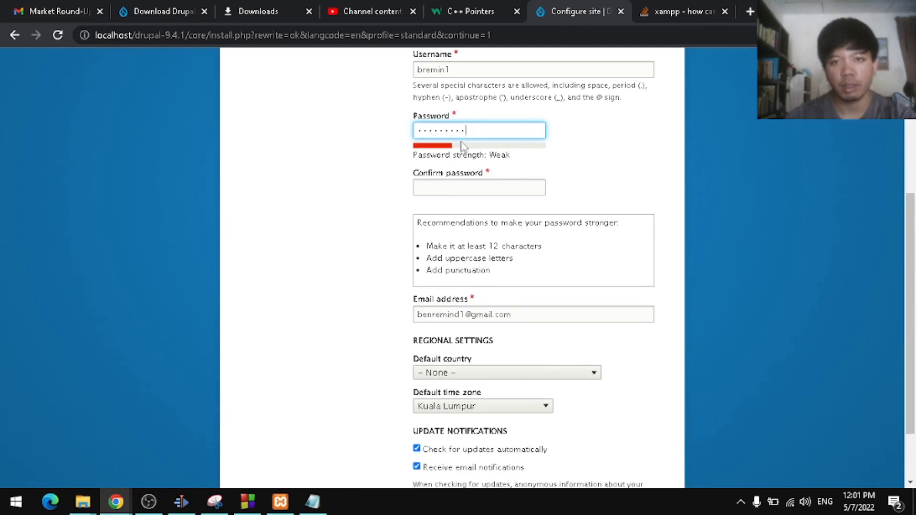
{"action": "left_click", "coordinate": [450, 187]}
{"action": "type", "text": "••••"}
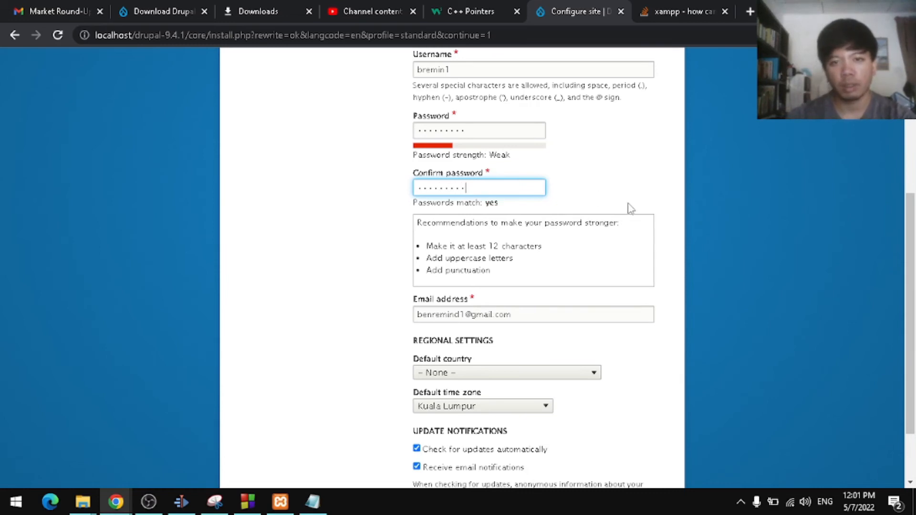
{"action": "scroll", "coordinate": [580, 279], "scroll_direction": "down", "scroll_amount": 2}
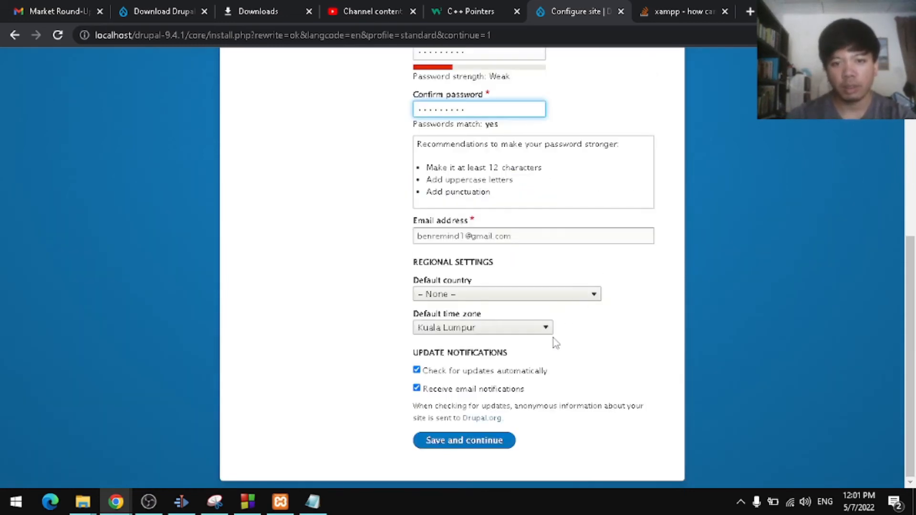
{"action": "left_click", "coordinate": [461, 438]}
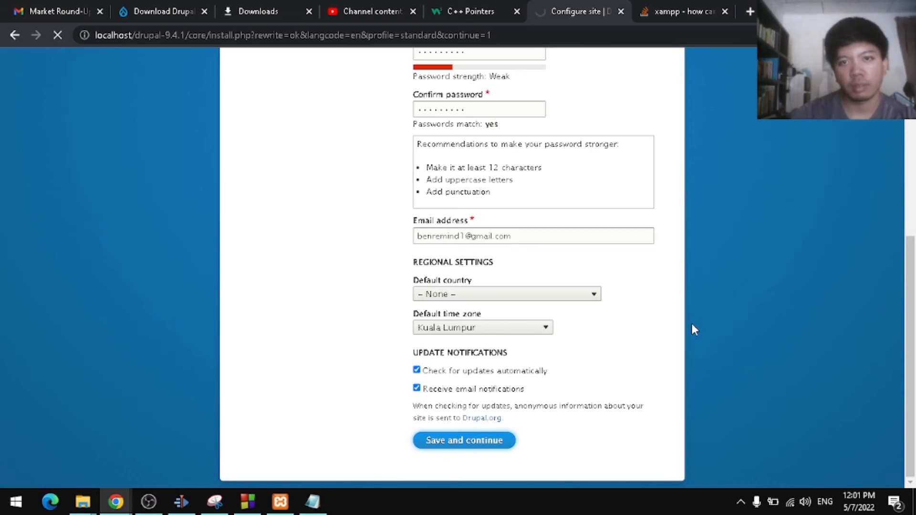
{"action": "scroll", "coordinate": [699, 325], "scroll_direction": "up", "scroll_amount": 7}
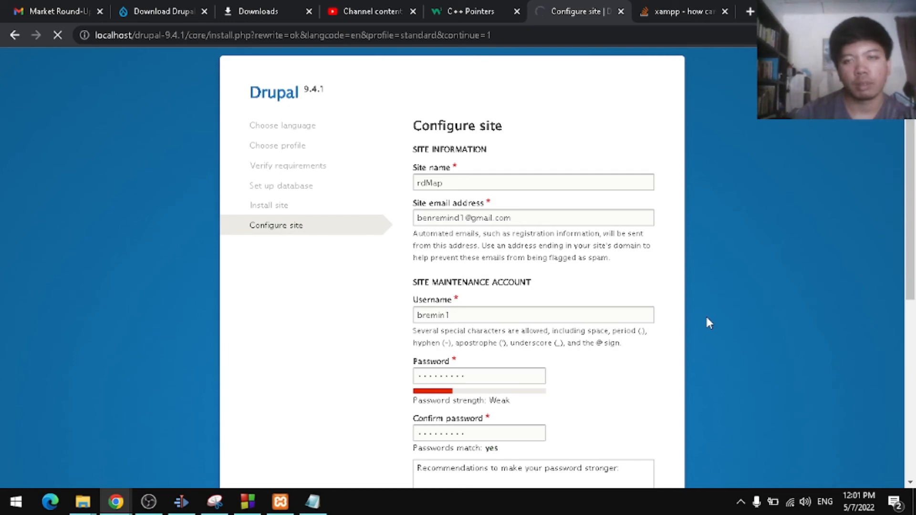
Step: Check the rdMap welcome page, open the Content admin page, then switch to phpMyAdmin
{"action": "key", "text": "alt+Tab"}
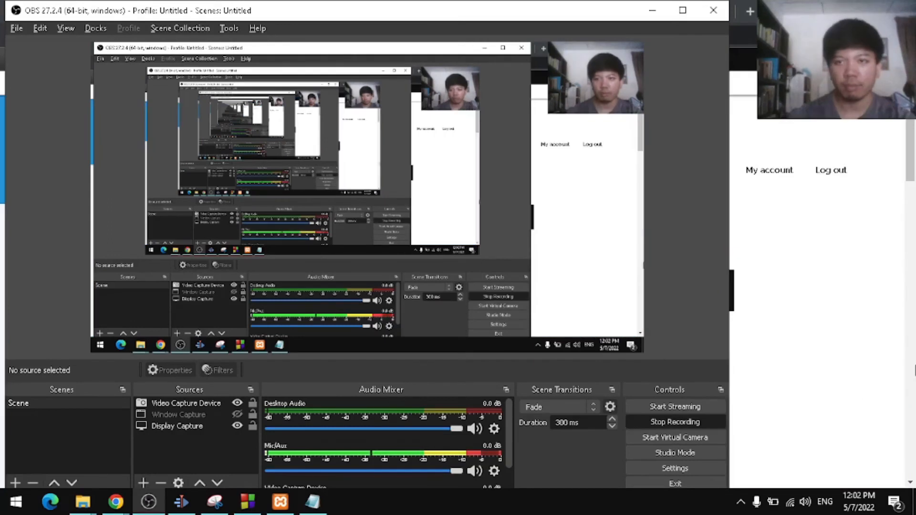
{"action": "left_click", "coordinate": [892, 366]}
{"action": "left_click", "coordinate": [116, 502]}
{"action": "scroll", "coordinate": [413, 191], "scroll_direction": "down", "scroll_amount": 18}
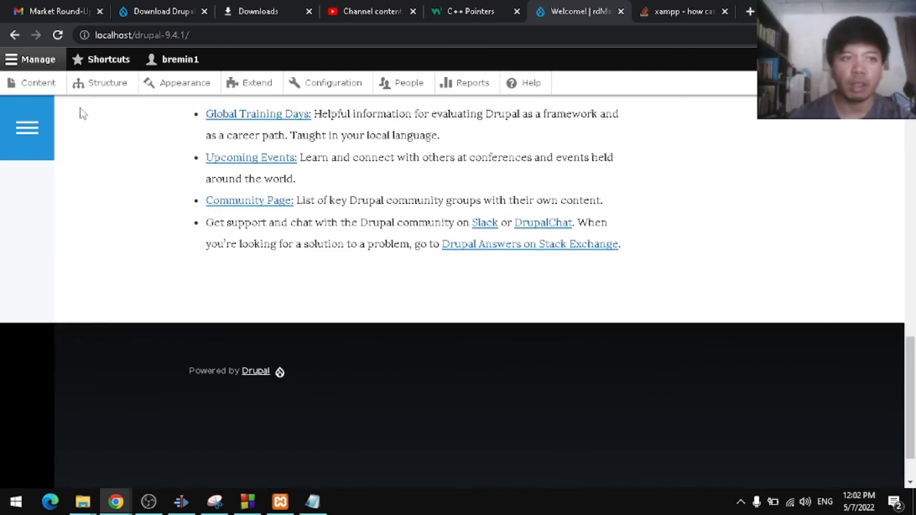
{"action": "left_click", "coordinate": [38, 85]}
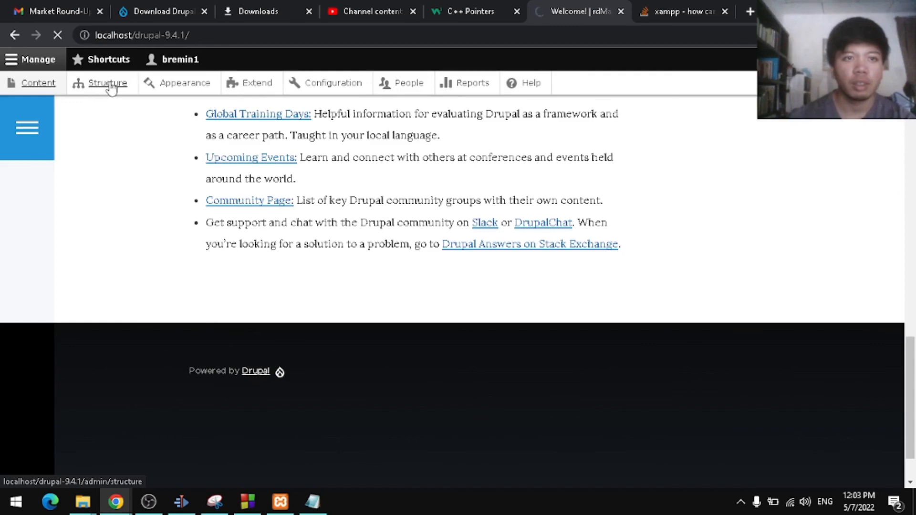
{"action": "key", "text": "alt+Tab"}
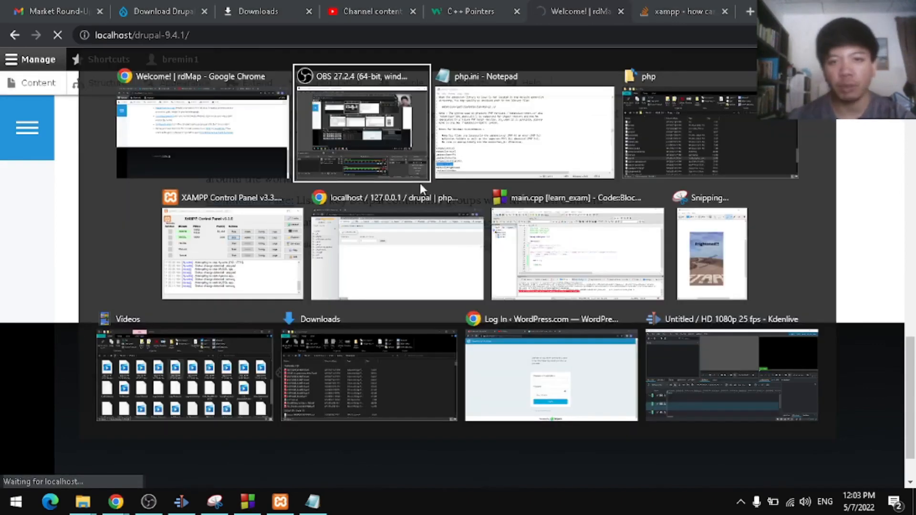
{"action": "left_click", "coordinate": [435, 234]}
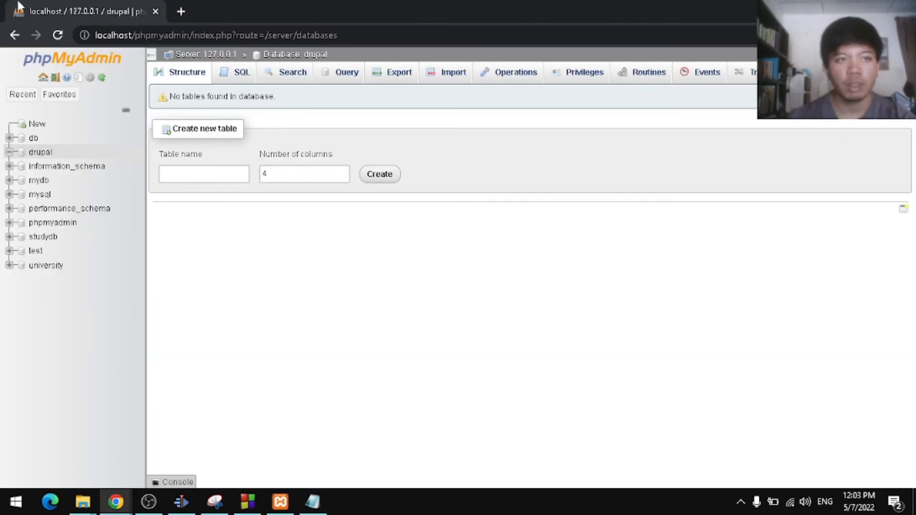
Step: Reload phpMyAdmin and expand the drupal database to see tables like node and cache_config
{"action": "left_click", "coordinate": [57, 36]}
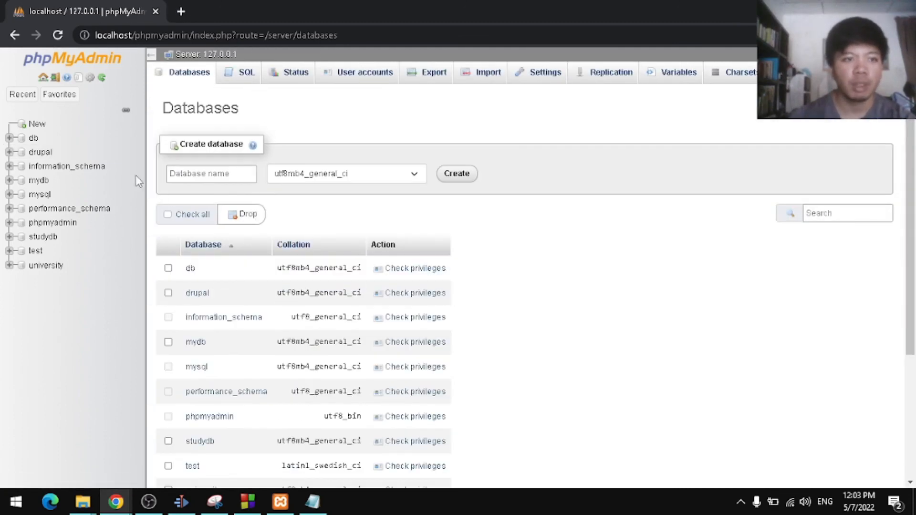
{"action": "scroll", "coordinate": [252, 257], "scroll_direction": "down", "scroll_amount": 2}
{"action": "left_click", "coordinate": [9, 152]}
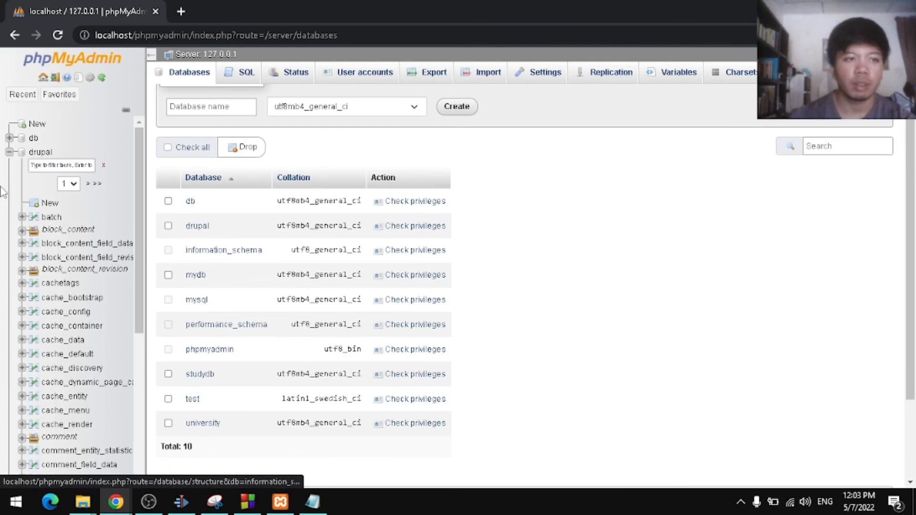
{"action": "scroll", "coordinate": [88, 215], "scroll_direction": "down", "scroll_amount": 7}
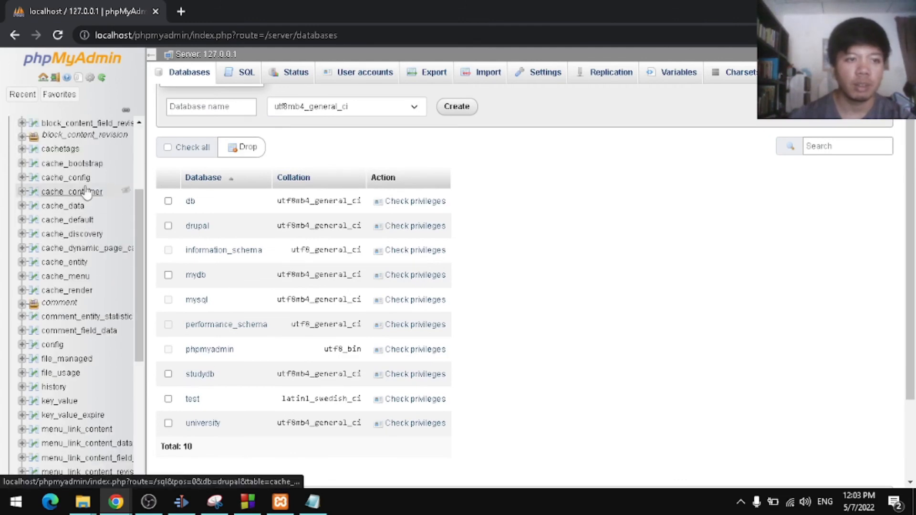
{"action": "scroll", "coordinate": [88, 229], "scroll_direction": "down", "scroll_amount": 2}
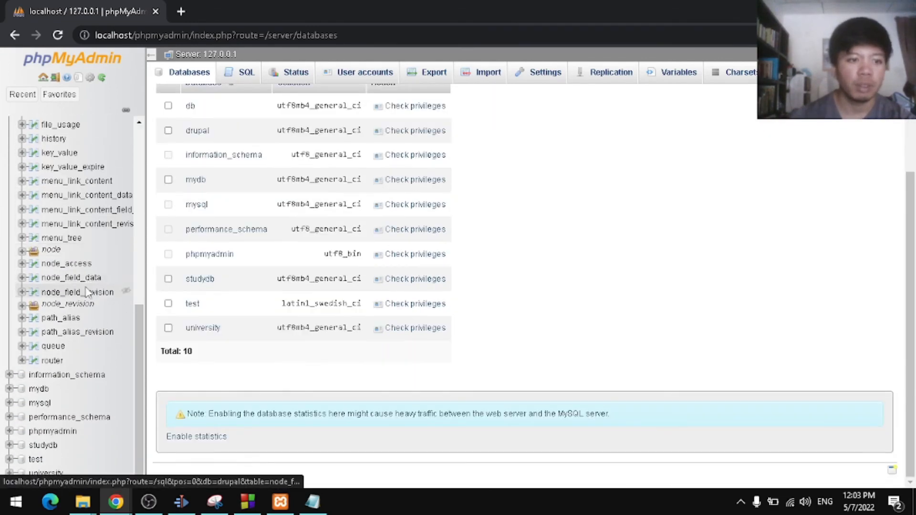
{"action": "scroll", "coordinate": [88, 294], "scroll_direction": "up", "scroll_amount": 3}
{"action": "scroll", "coordinate": [88, 295], "scroll_direction": "up", "scroll_amount": 3}
{"action": "scroll", "coordinate": [86, 210], "scroll_direction": "up", "scroll_amount": 4}
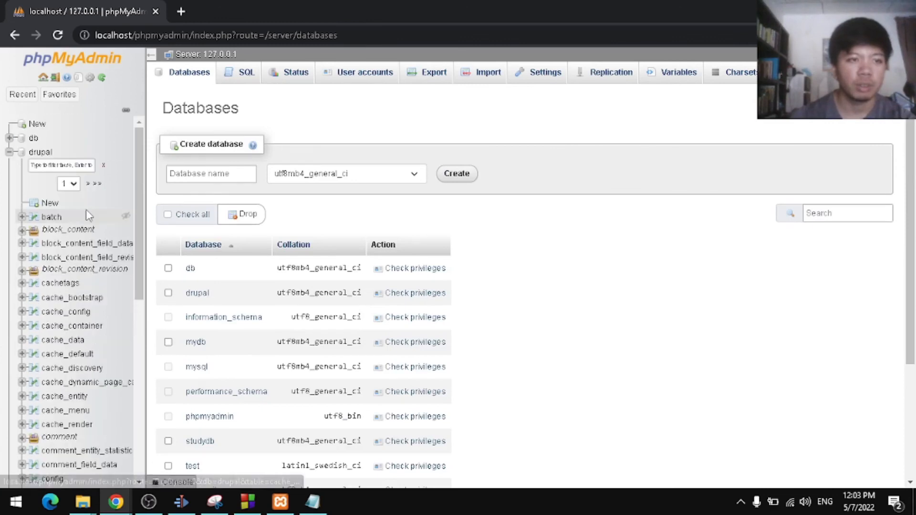
{"action": "key", "text": "alt+Tab"}
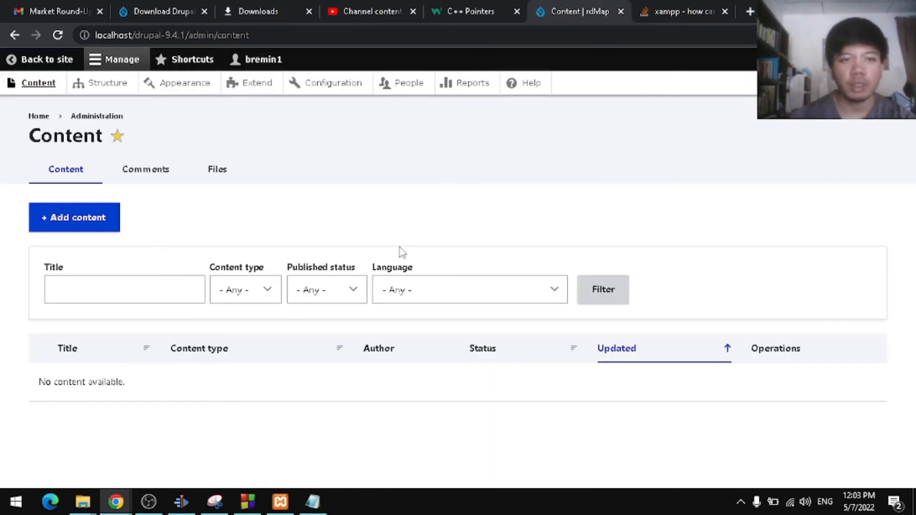
Step: Return from the admin area to the rdMap welcome page, then bring OBS Studio to the front
{"action": "left_click", "coordinate": [49, 63]}
{"action": "scroll", "coordinate": [334, 181], "scroll_direction": "down", "scroll_amount": 5}
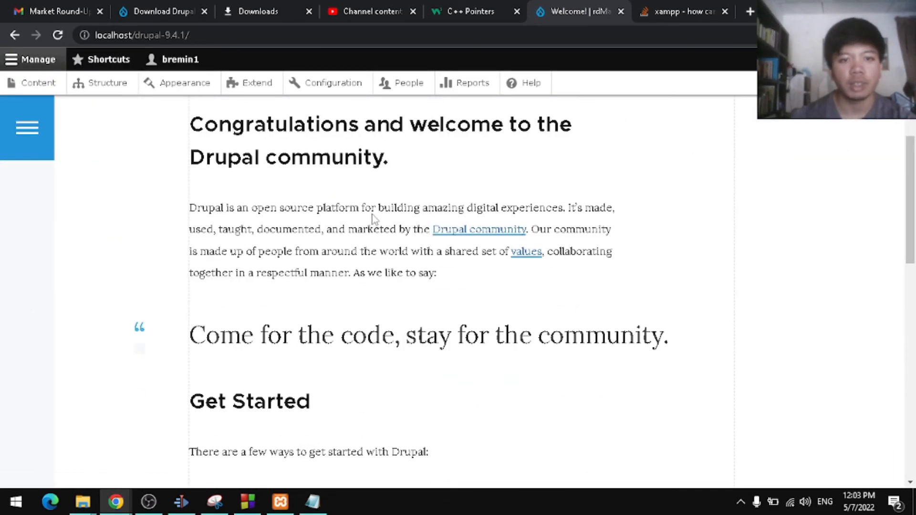
{"action": "scroll", "coordinate": [382, 191], "scroll_direction": "down", "scroll_amount": 8}
{"action": "key", "text": "alt+Tab"}
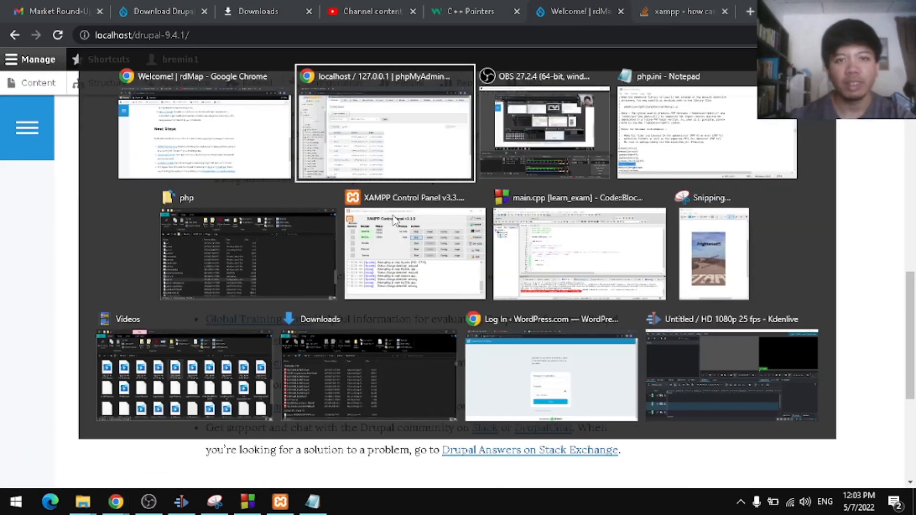
{"action": "key", "text": "alt+Tab"}
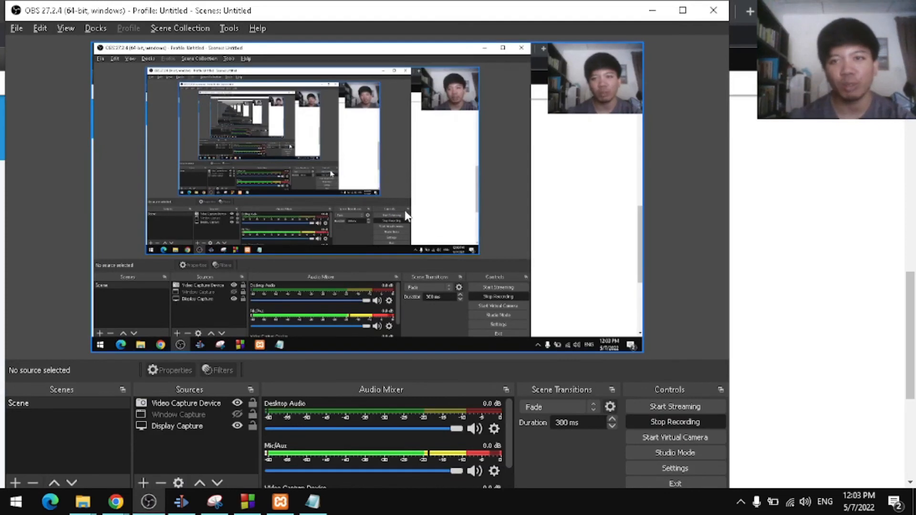